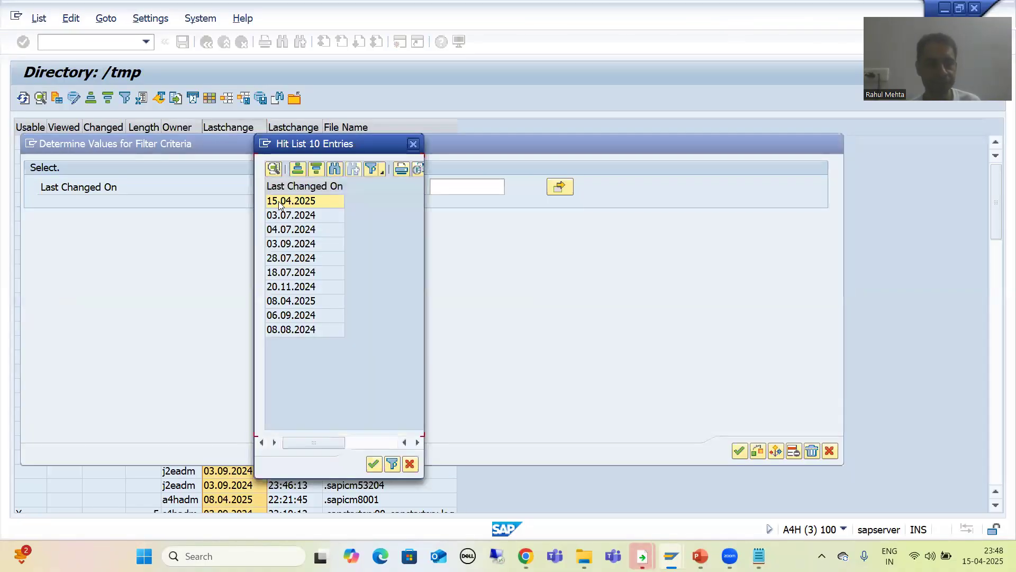
Step: Filter the /tmp file list to the last-changed date 15.04.2025 and display the contents of Emp Data.txt
double_click(294, 201)
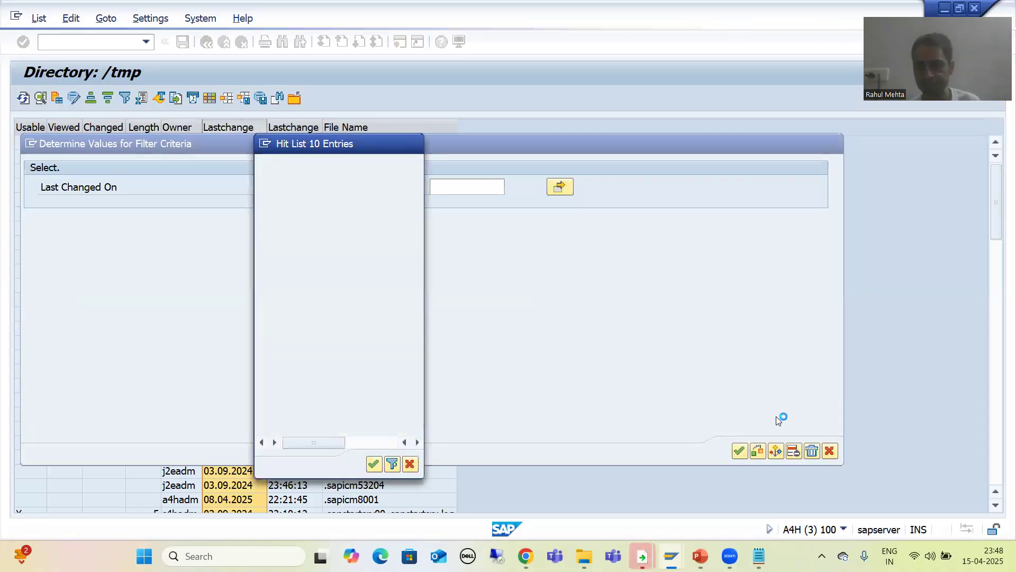
left_click(741, 451)
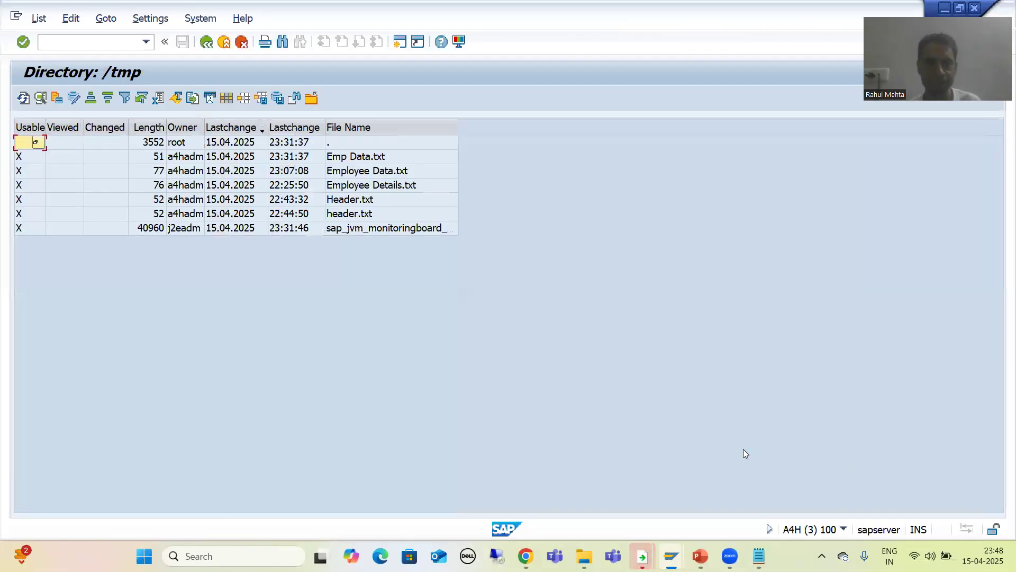
double_click(348, 157)
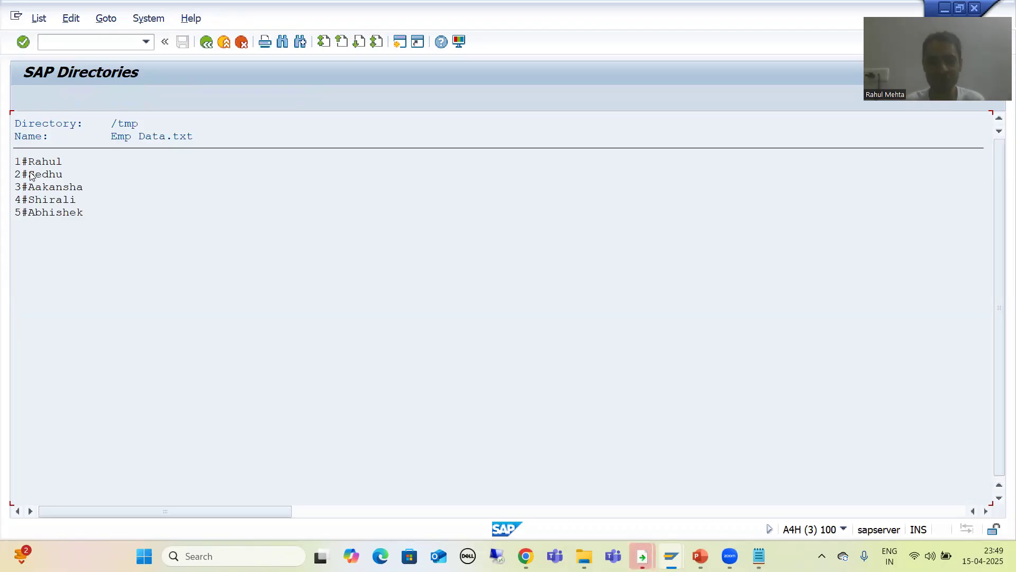
Step: Open Emp Data from the desktop in Notepad, append record 6 with an employee's first name, and save the file
key("super+d")
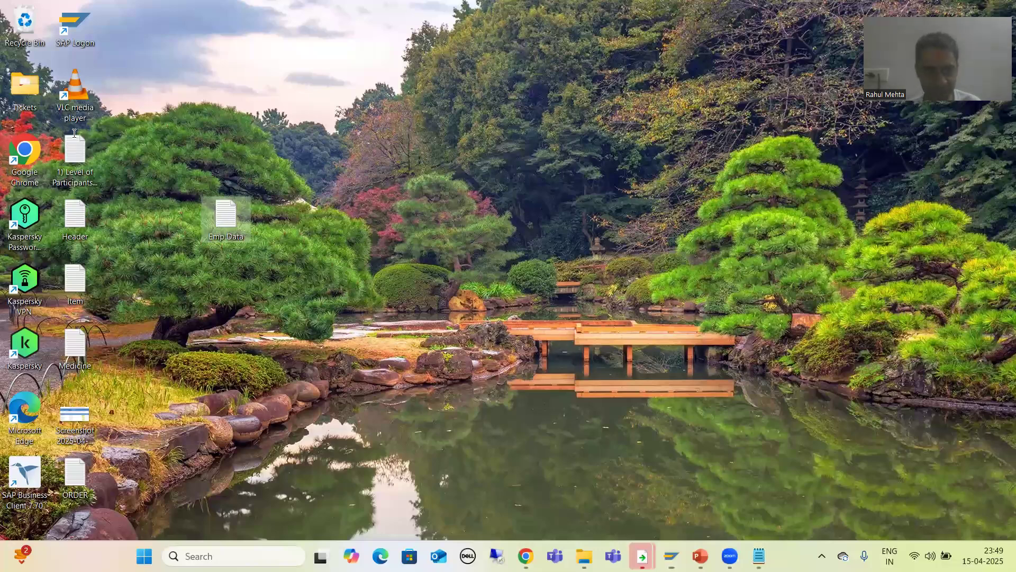
key("Return")
key("Return")
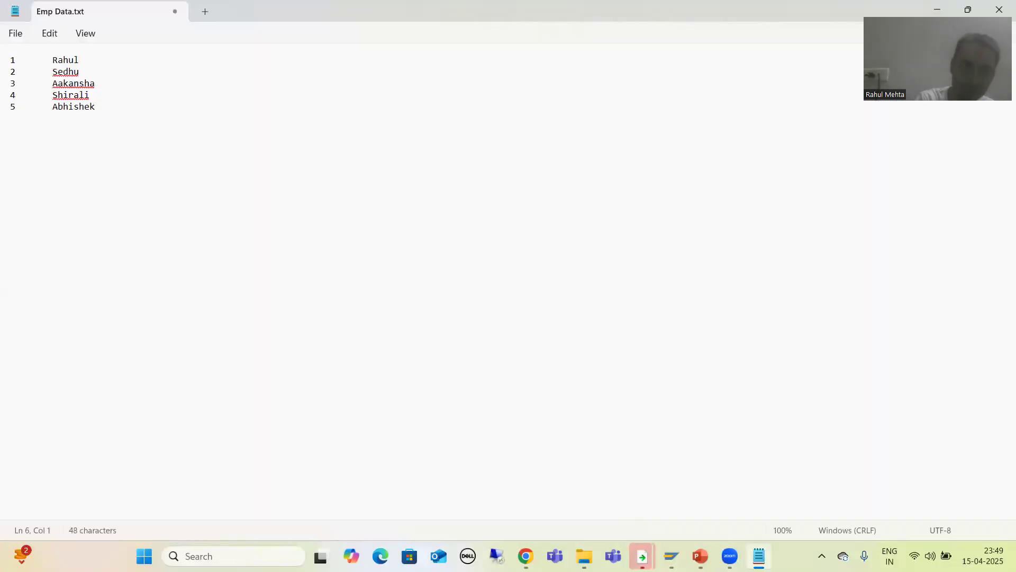
type("6\t")
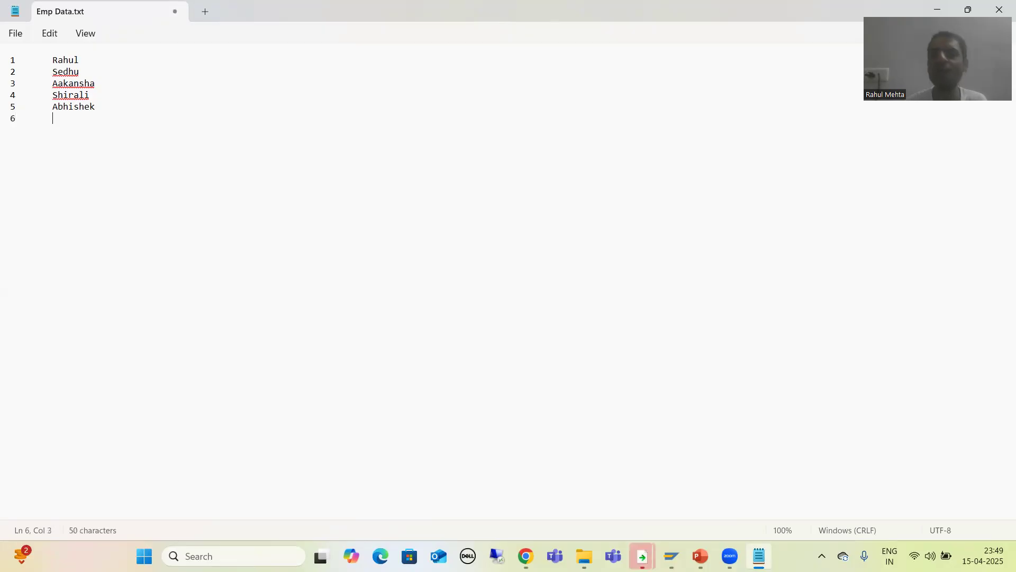
type("Amit")
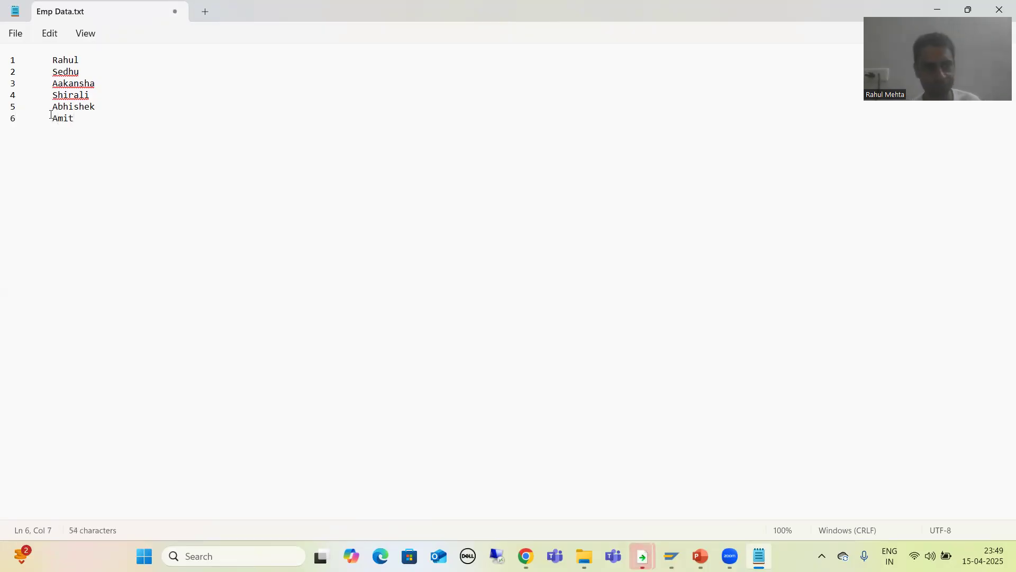
left_click(17, 36)
left_click(22, 139)
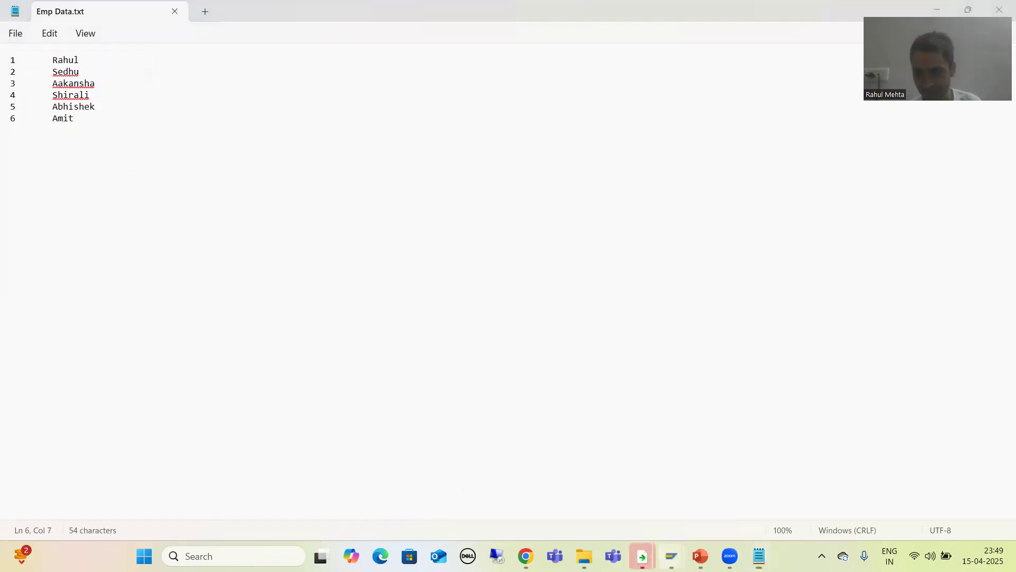
Step: Switch to the SAP upload session and upload the desktop file Emp Data.txt to /tmp/Emp Data.txt with overwriting enabled
mouse_move(680, 551)
left_click(675, 502)
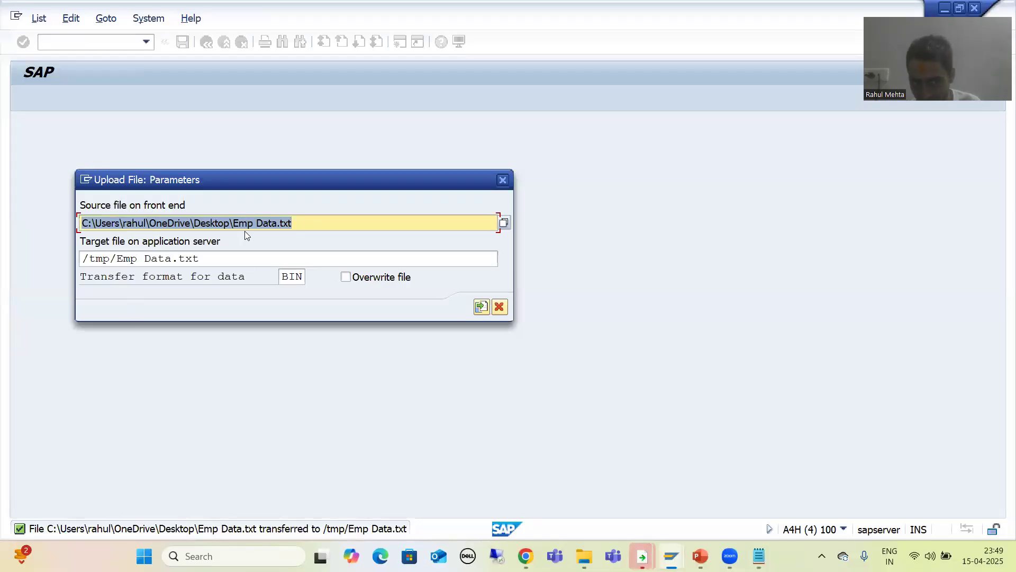
left_click(482, 307)
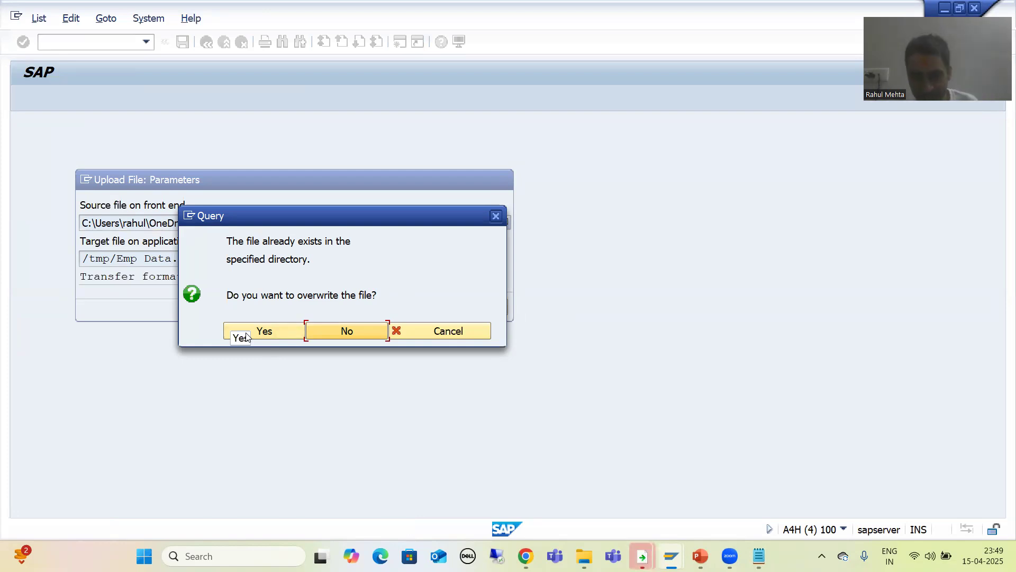
left_click(429, 329)
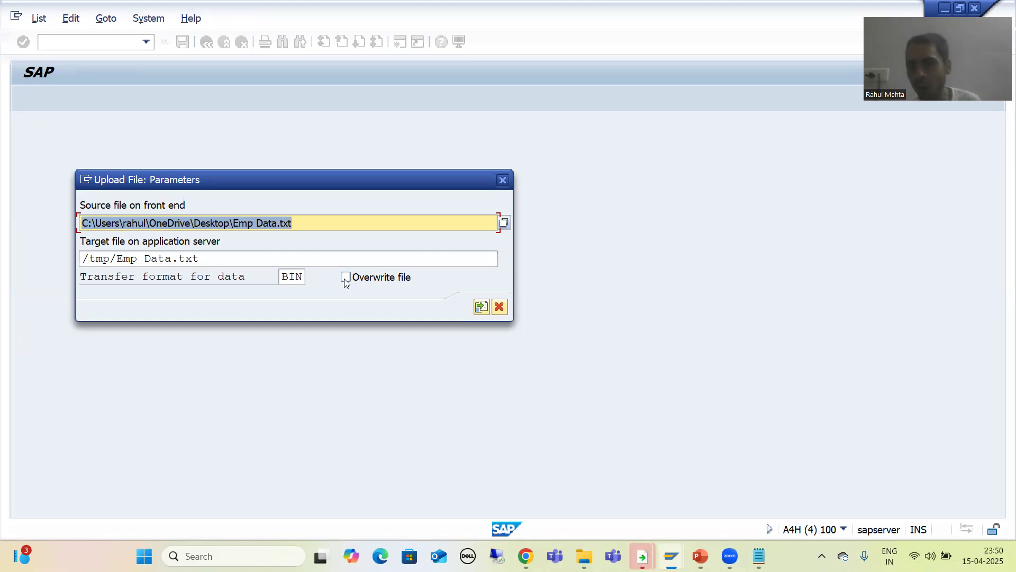
left_click(345, 282)
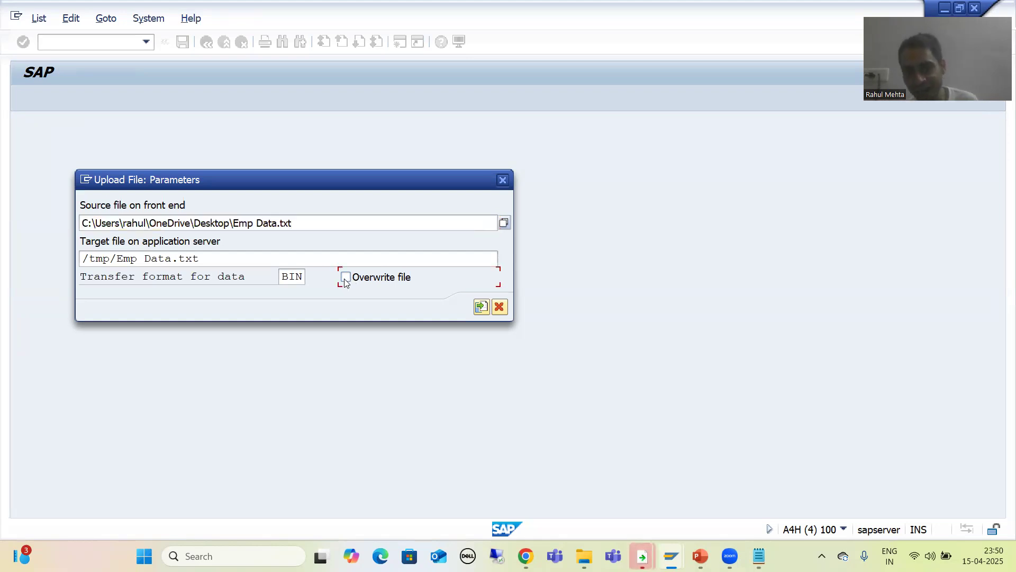
left_click(481, 307)
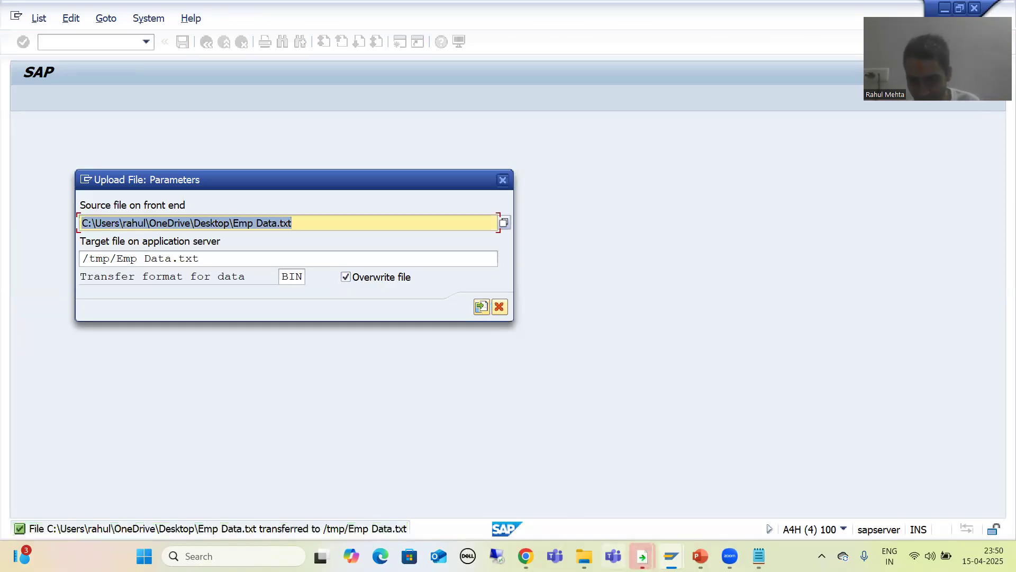
Step: Switch to the SAP directory session and reopen Emp Data.txt from the /tmp list to check its updated contents
mouse_move(671, 556)
left_click(761, 486)
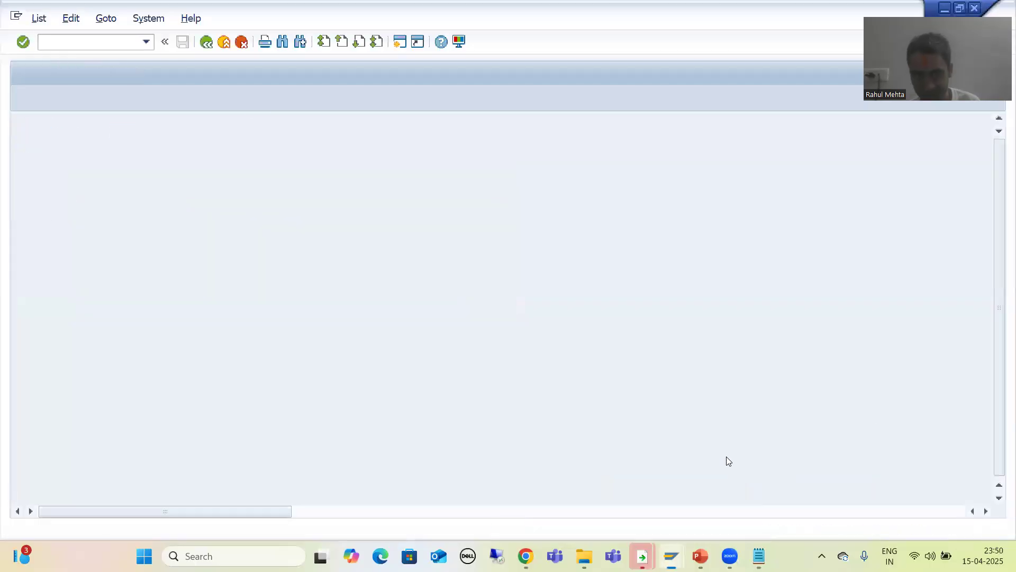
left_click(205, 54)
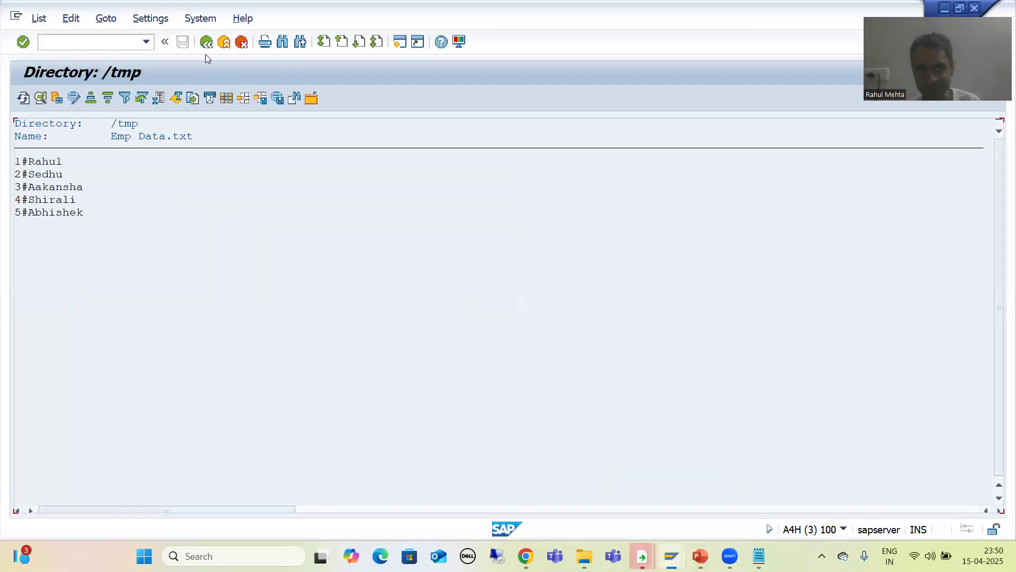
double_click(351, 159)
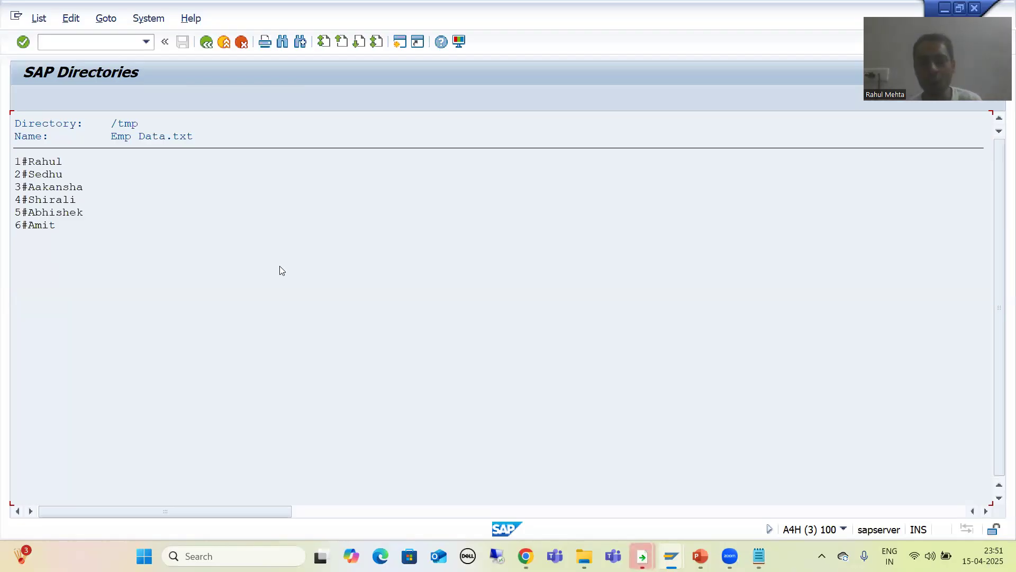
Step: Check the CG3Y and CG3Z slide in PowerPoint, switch back to SAP and start transaction CG3Y in a new session
mouse_move(700, 556)
left_click(701, 492)
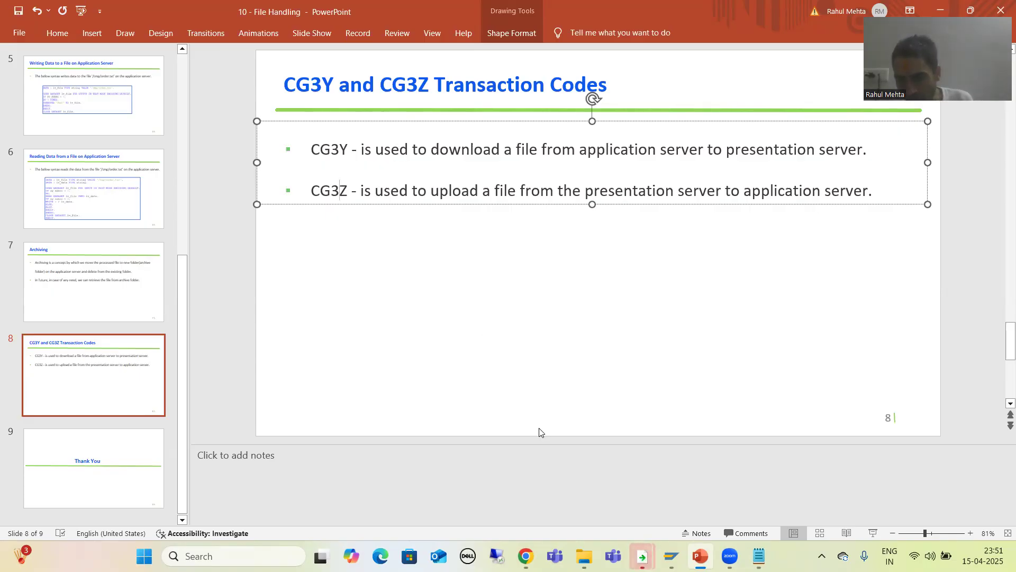
mouse_move(672, 555)
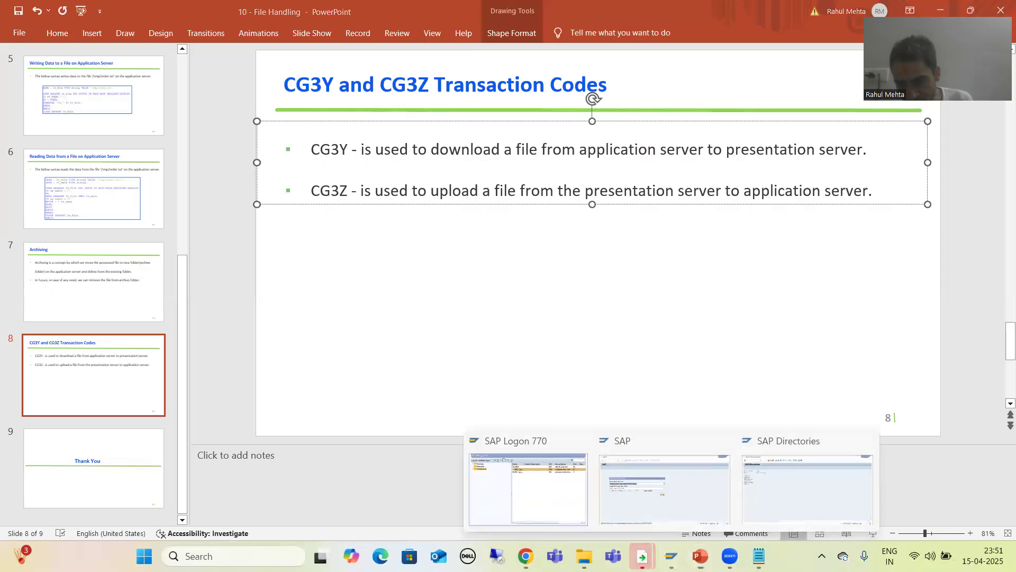
left_click(789, 506)
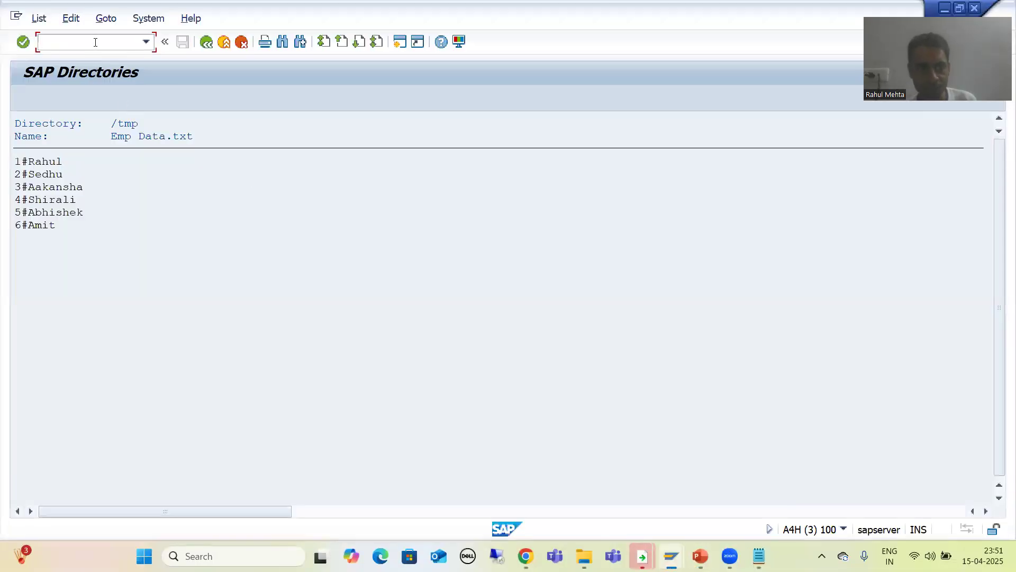
type("/o")
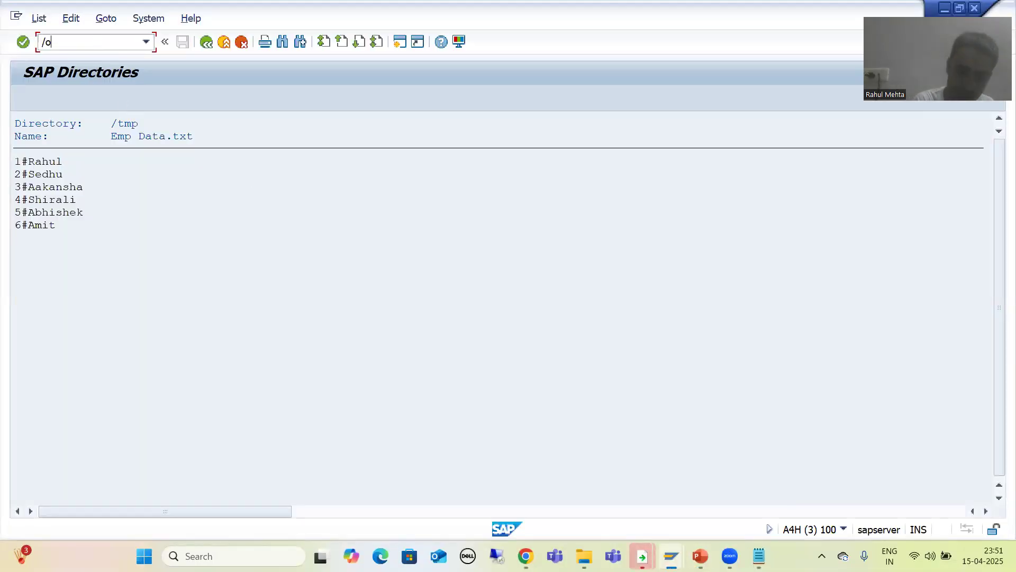
type("cg3Y")
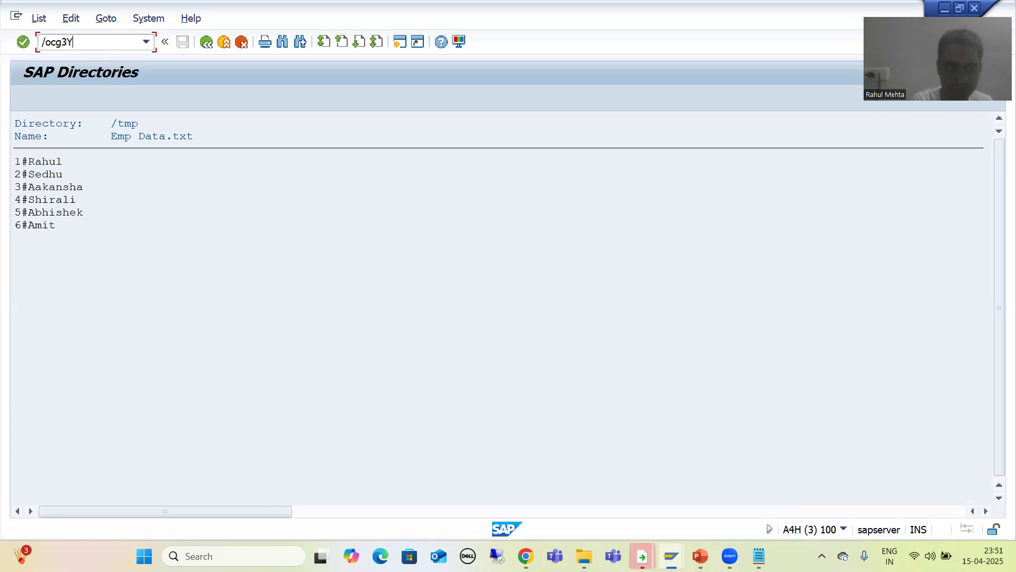
key("Return")
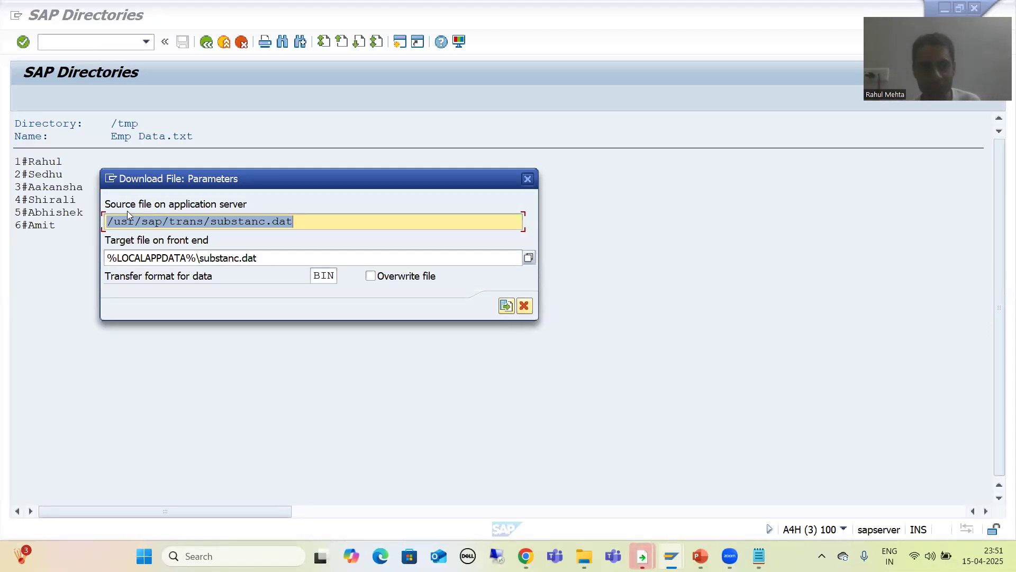
left_click(305, 222)
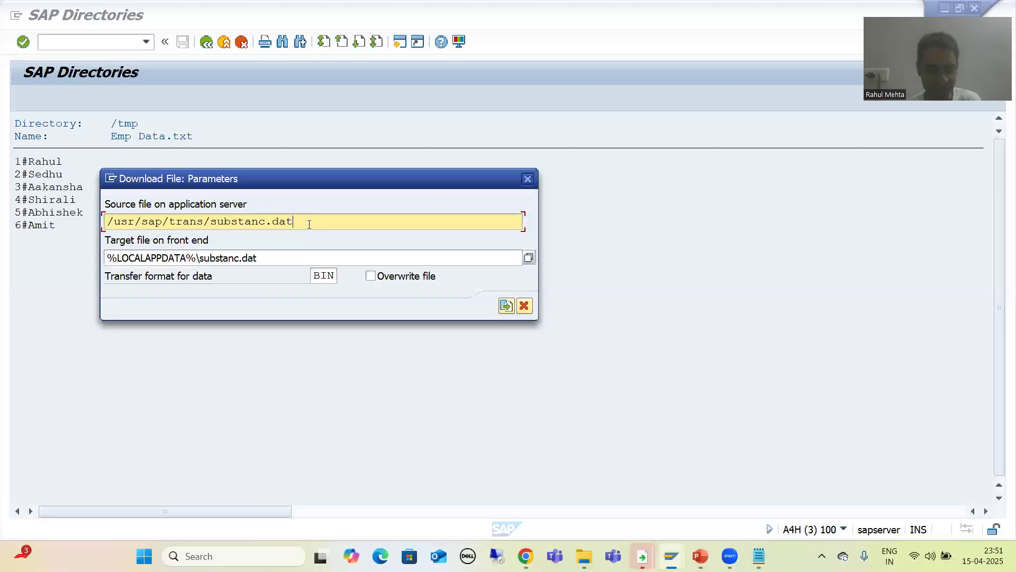
Step: In the SAP directory session, reopen the /tmp directory and filter its files to the last-changed date 15.04.2025
key("Return")
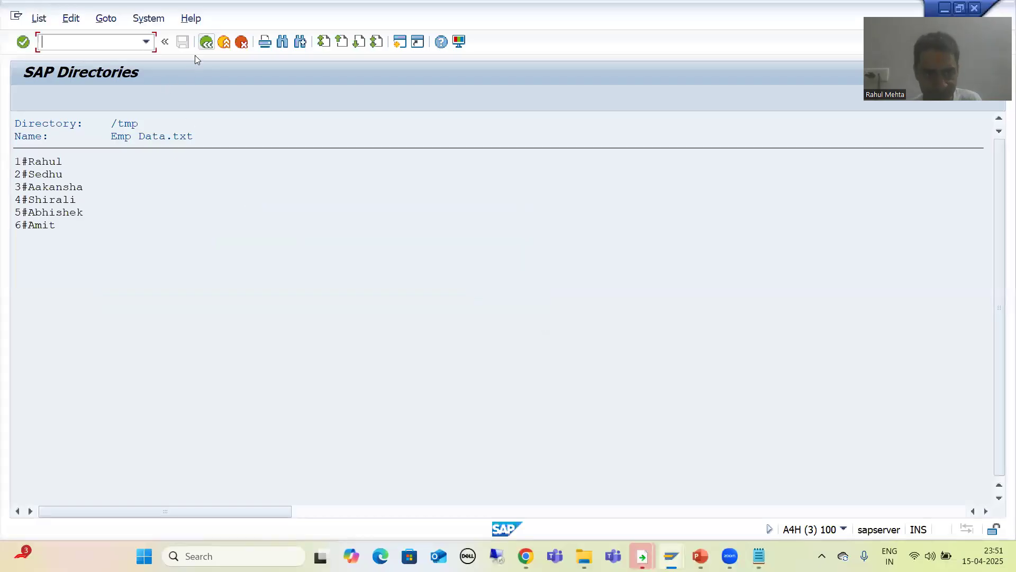
key("F3")
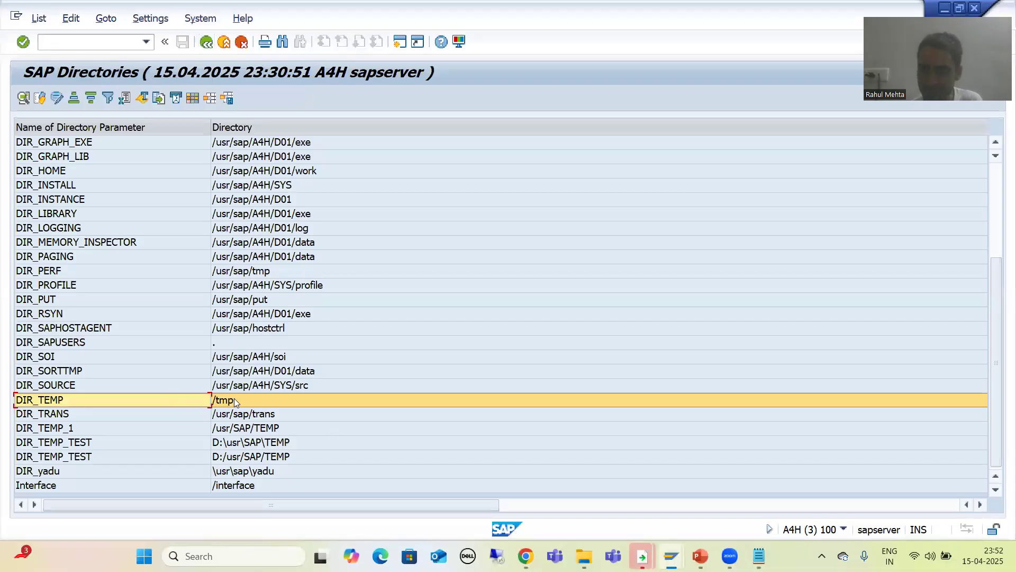
double_click(234, 398)
left_click(230, 129)
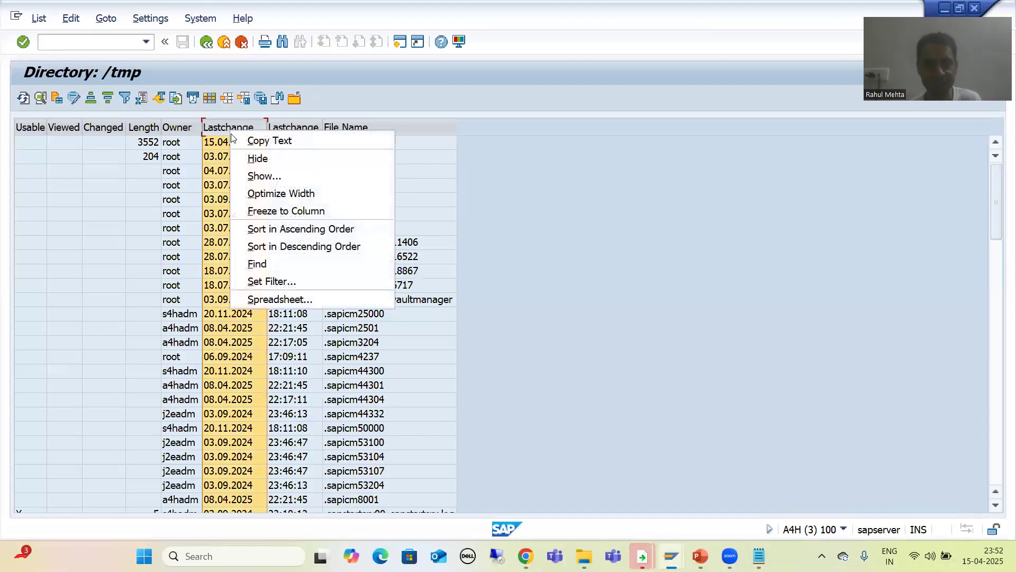
left_click(260, 282)
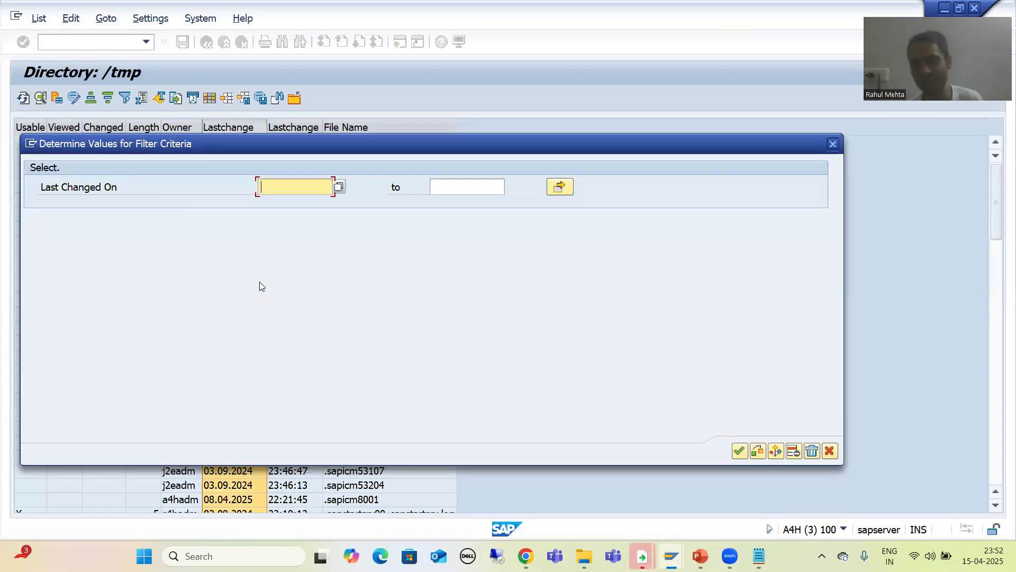
left_click(341, 187)
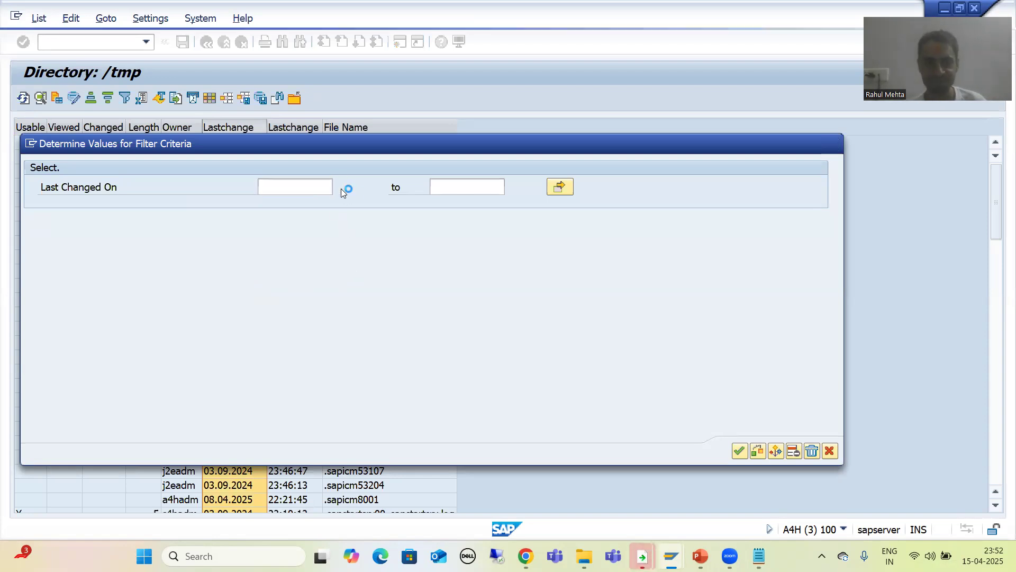
double_click(297, 202)
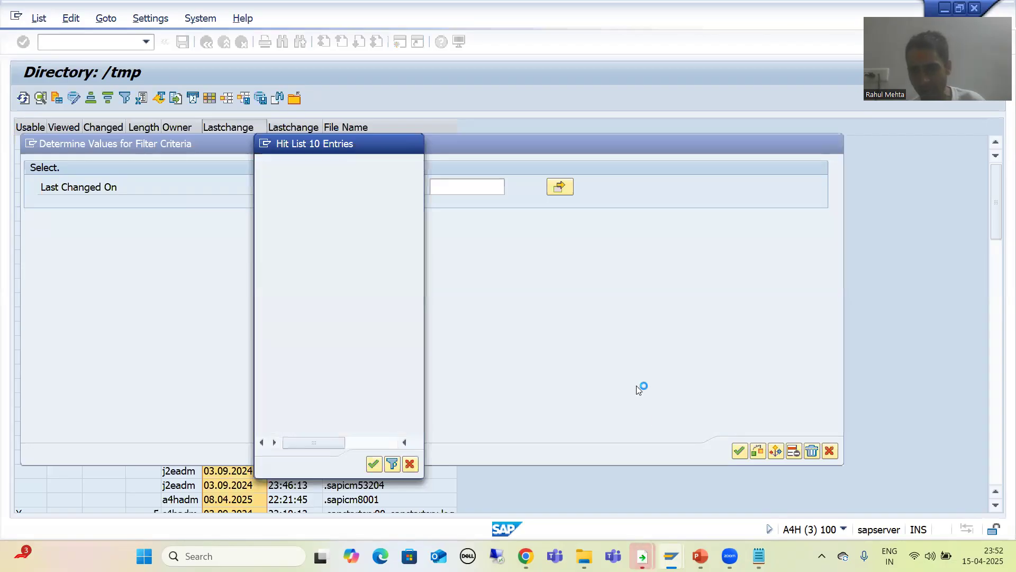
left_click(740, 451)
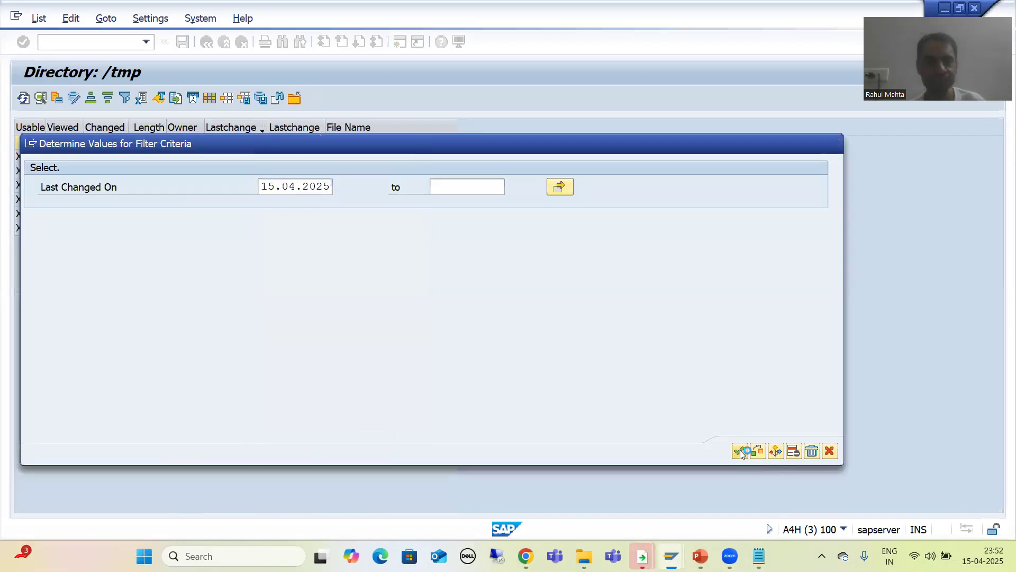
Step: Display the contents of Header.txt and return to the /tmp file list
left_click(343, 201)
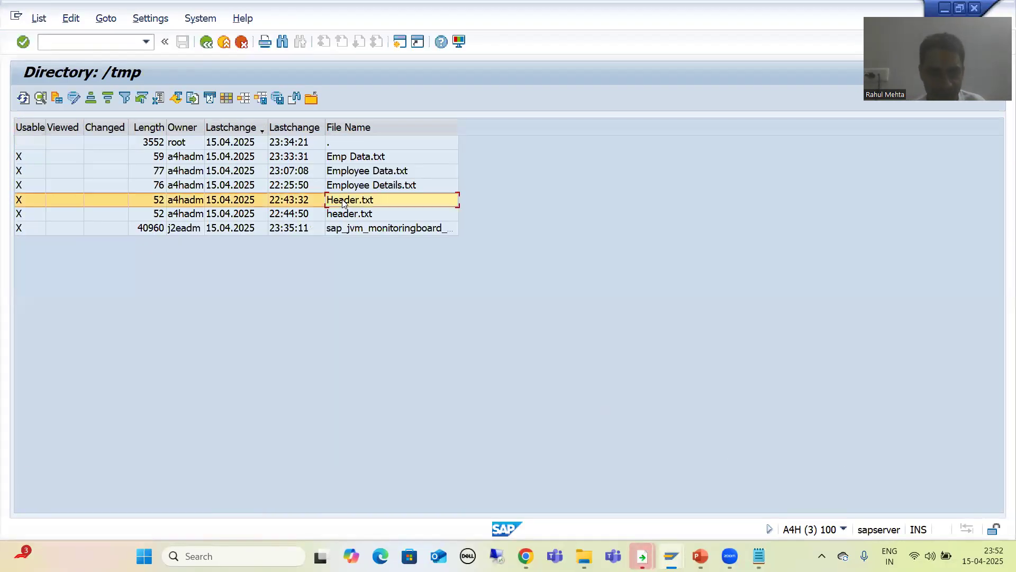
double_click(343, 201)
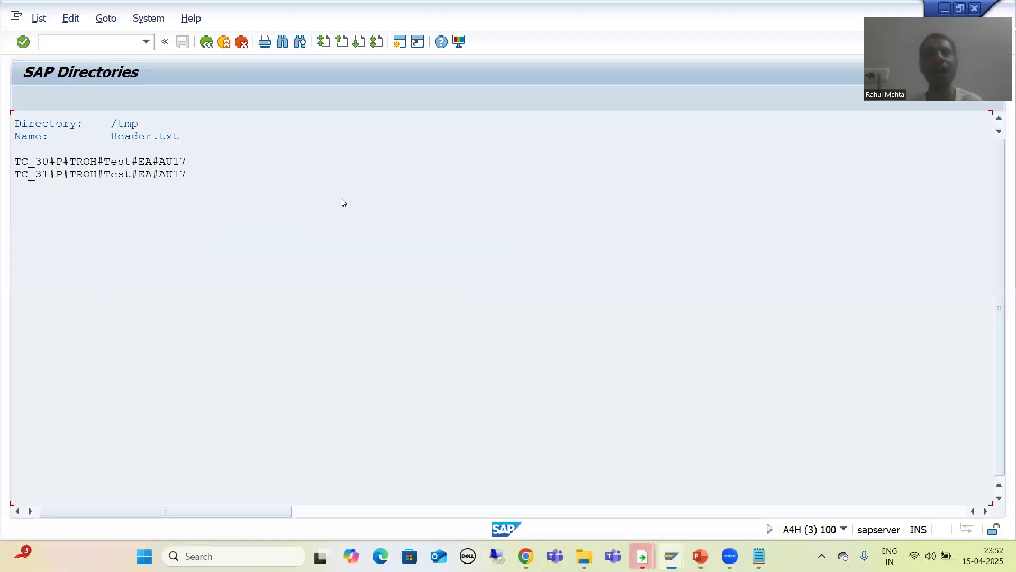
left_click(208, 43)
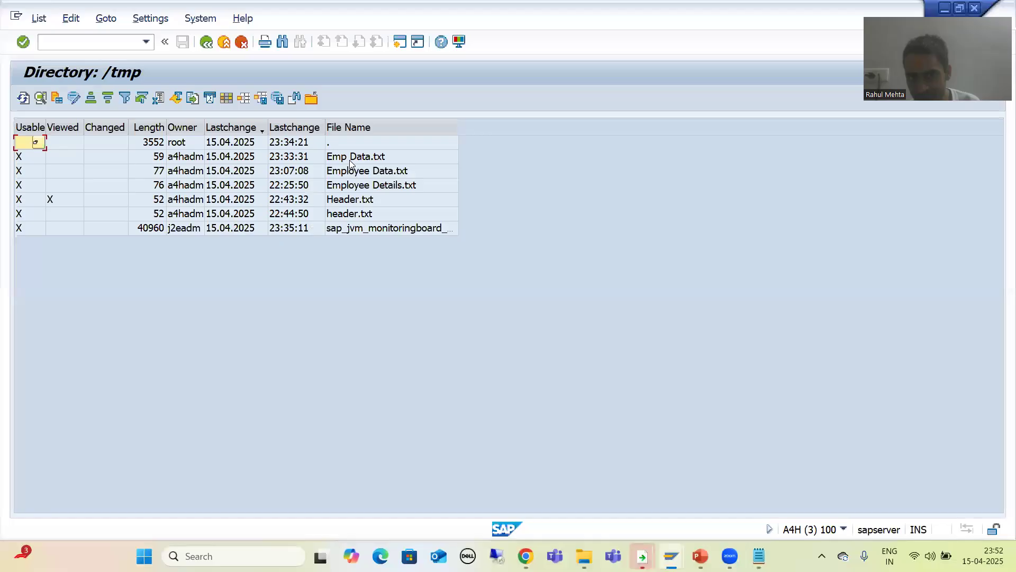
Step: Mark Header.txt in the /tmp list and set the download's source file on the application server to /tmp/Header.txt
left_click(357, 200)
left_click(192, 98)
left_click(303, 223)
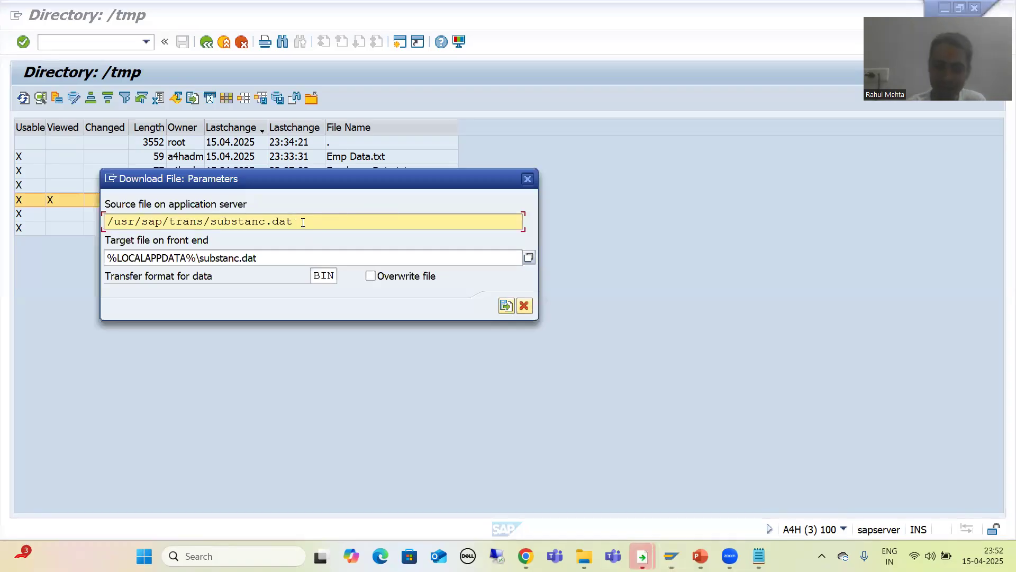
key("BackSpace")
key("BackSpace")
key("BackSpace")
key("BackSpace")
key("BackSpace")
key("BackSpace")
key("BackSpace")
key("BackSpace")
key("BackSpace")
key("BackSpace")
key("BackSpace")
key("BackSpace")
key("BackSpace")
key("BackSpace")
key("BackSpace")
key("BackSpace")
key("BackSpace")
key("BackSpace")
key("BackSpace")
key("BackSpace")
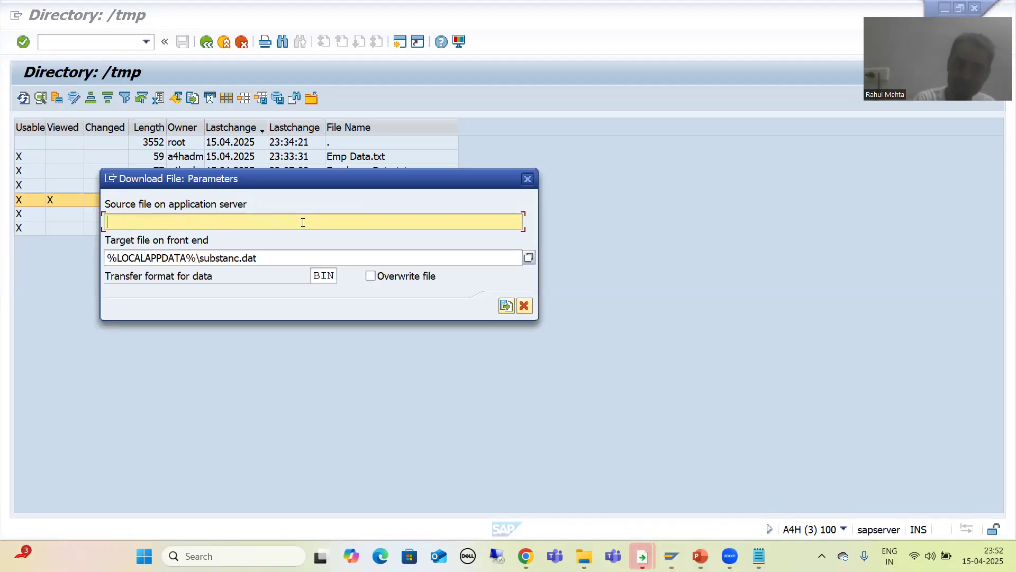
type("/tmp")
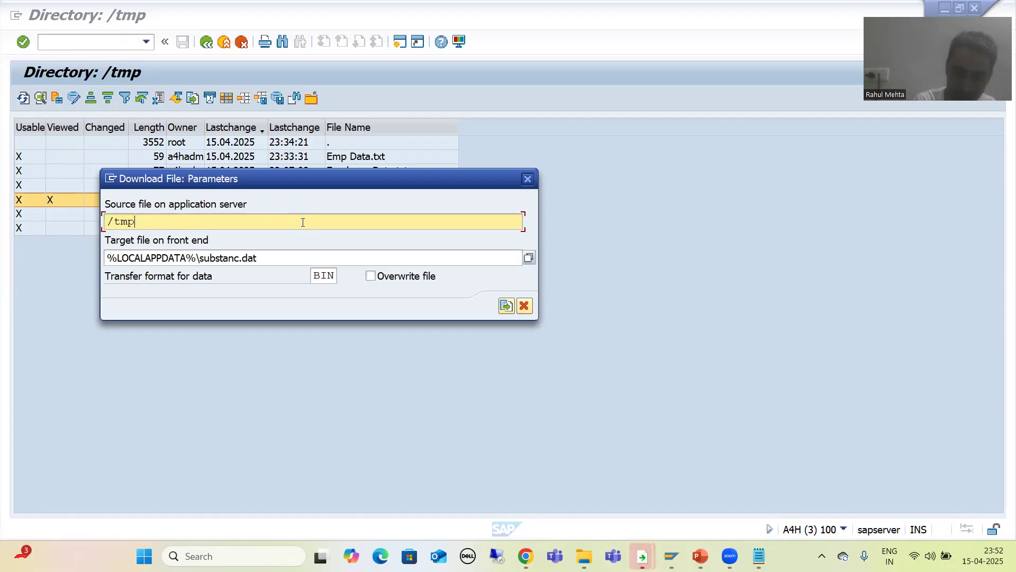
type("/")
key("Escape")
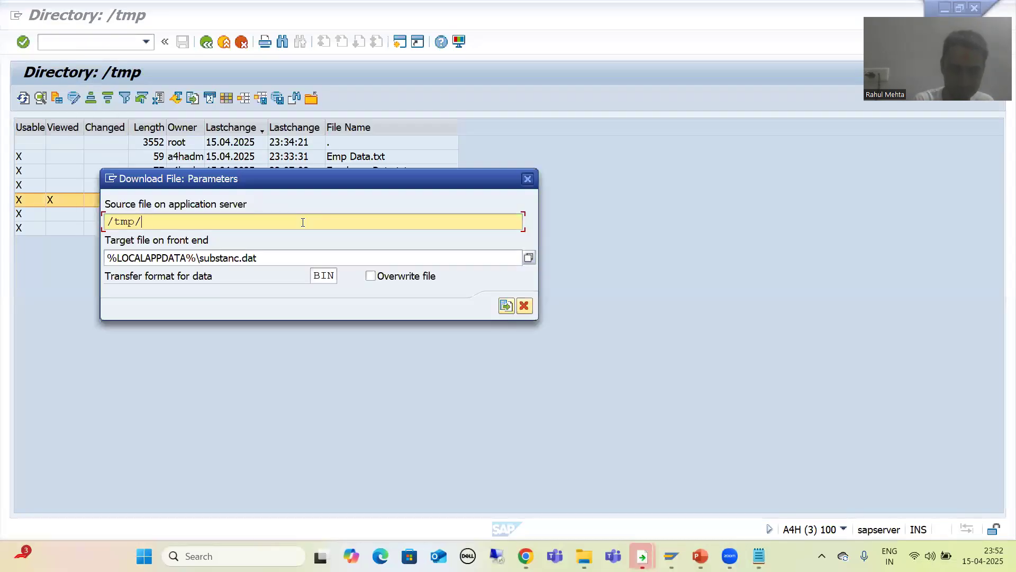
type("hea")
key("BackSpace")
key("BackSpace")
key("BackSpace")
type("Header")
key("Return")
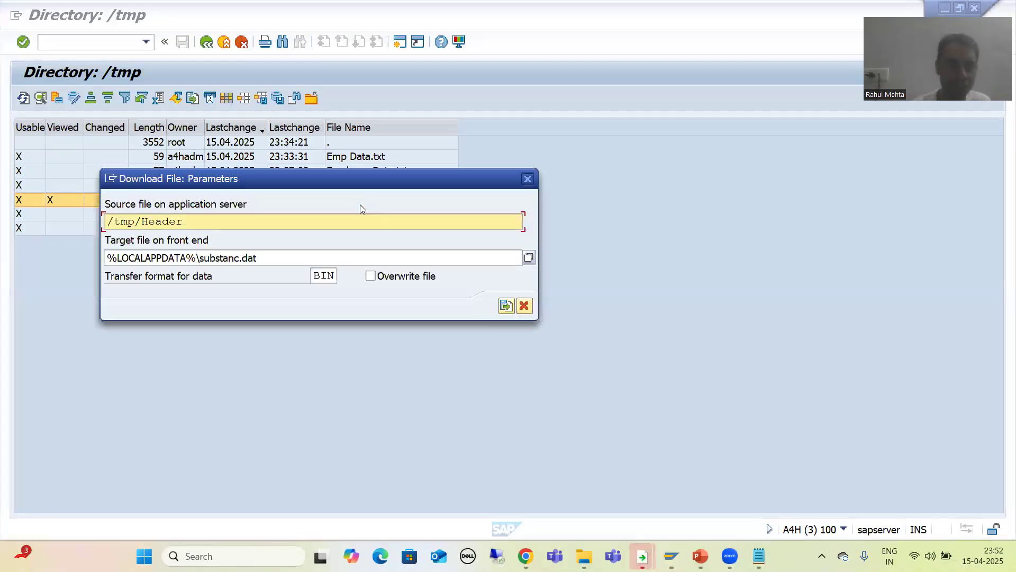
type(".txt")
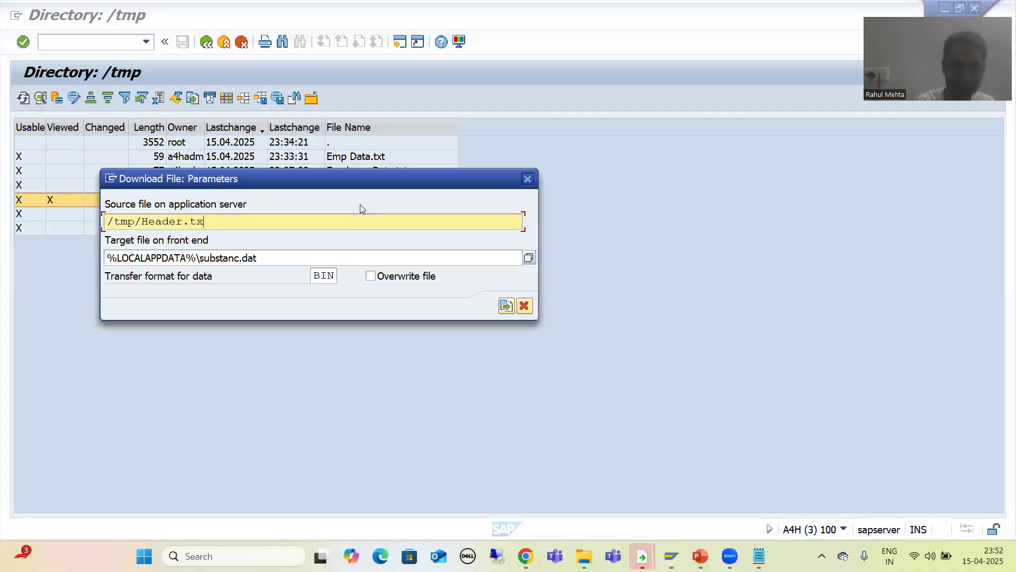
Step: Clear the default target file on the front end in the download parameters
left_click(271, 259)
key("BackSpace")
key("BackSpace")
key("BackSpace")
key("BackSpace")
key("BackSpace")
key("BackSpace")
key("BackSpace")
key("BackSpace")
key("BackSpace")
key("BackSpace")
key("BackSpace")
key("BackSpace")
key("BackSpace")
key("BackSpace")
key("BackSpace")
key("BackSpace")
key("BackSpace")
key("BackSpace")
key("BackSpace")
key("BackSpace")
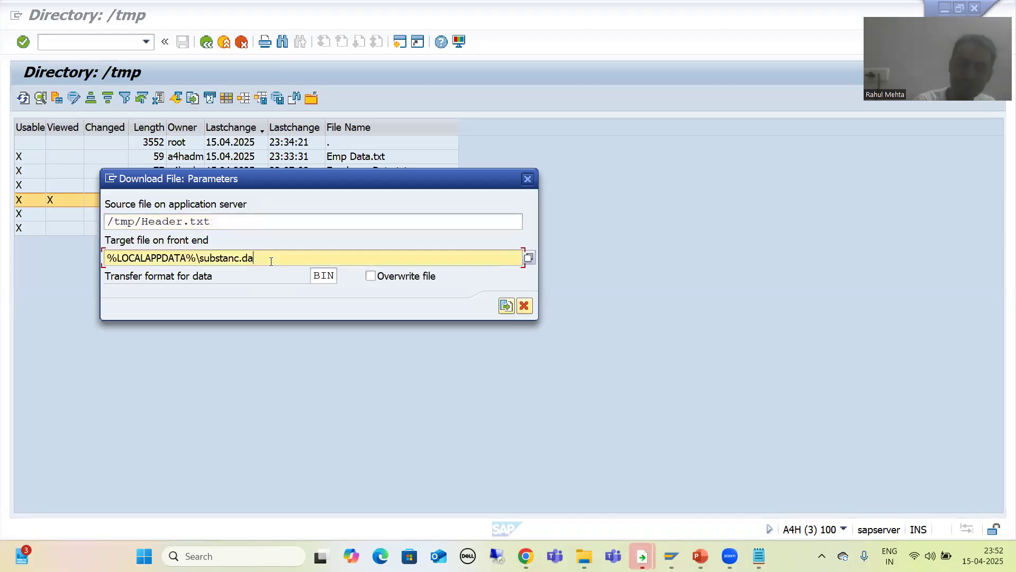
key("BackSpace")
key("BackSpace")
key("BackSpace")
key("BackSpace")
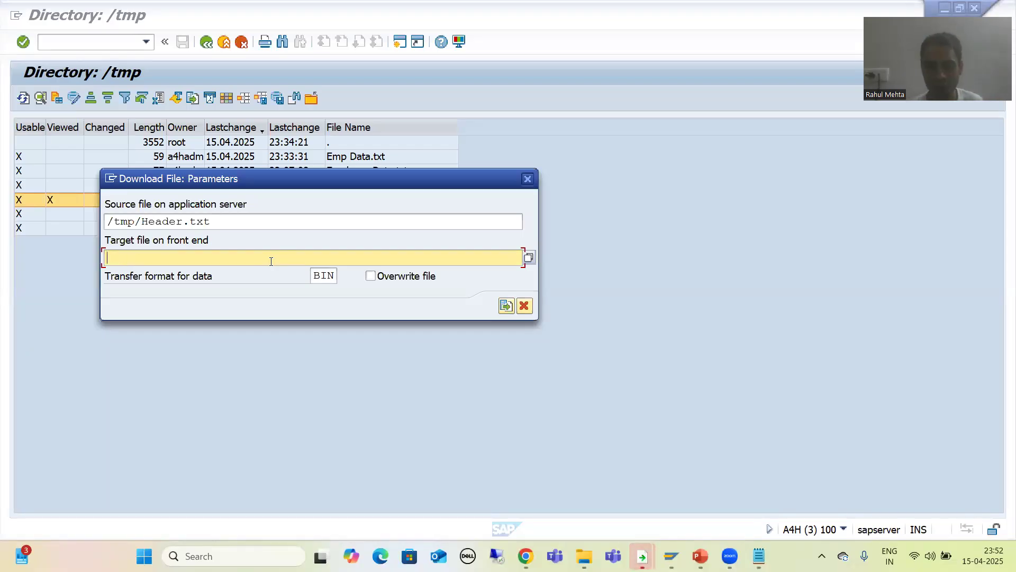
left_click(529, 258)
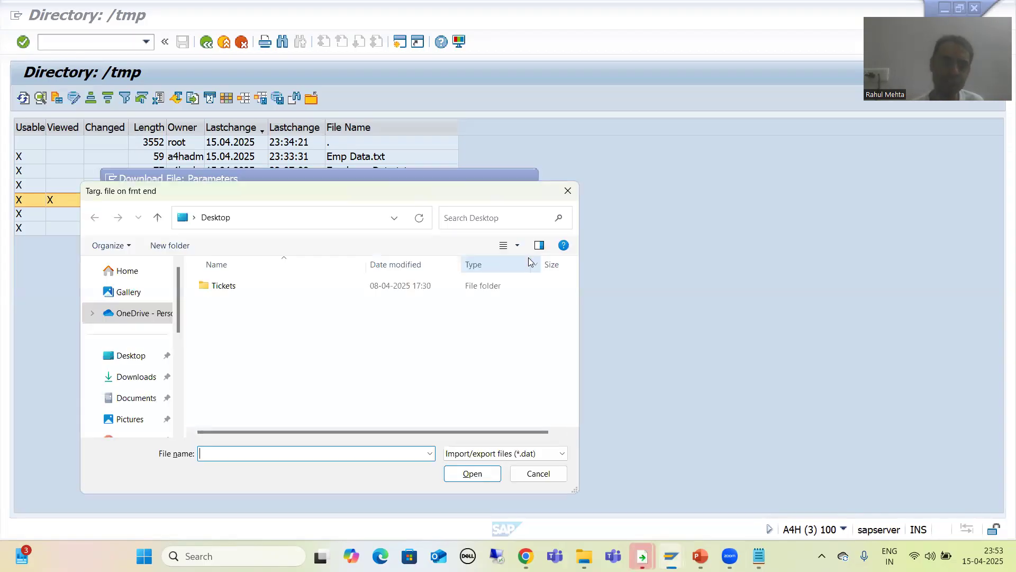
left_click(556, 460)
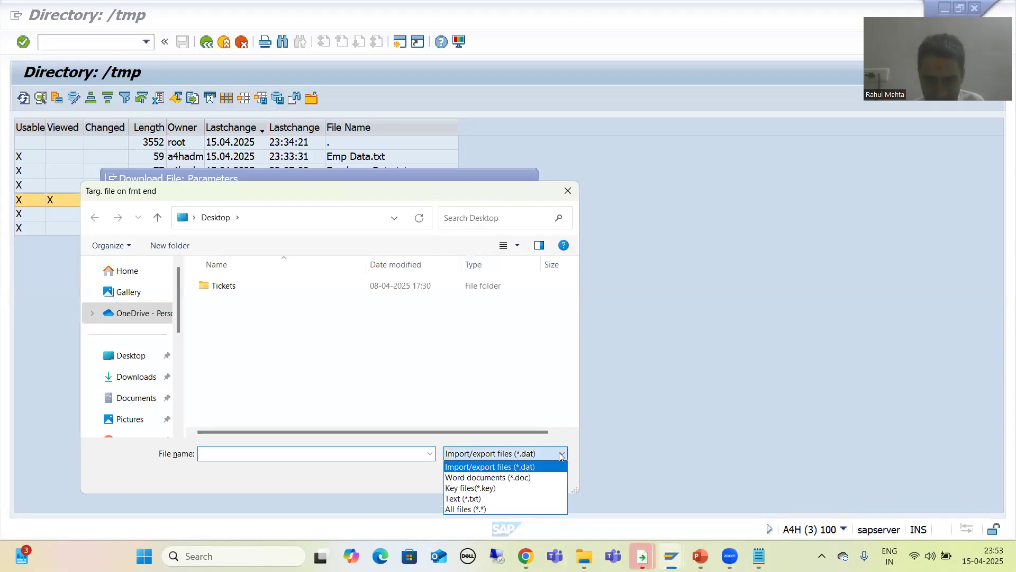
left_click(477, 498)
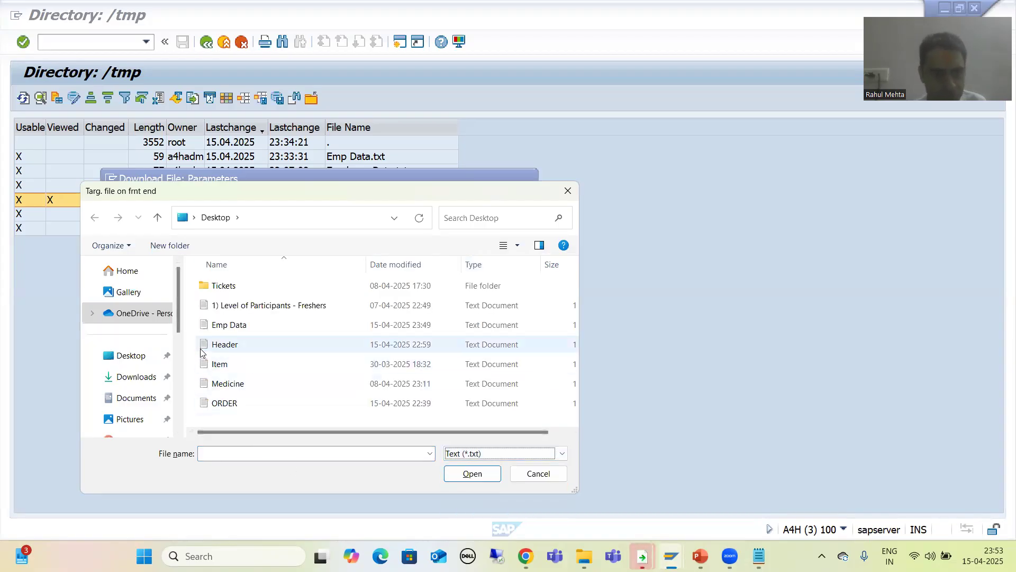
left_click(231, 349)
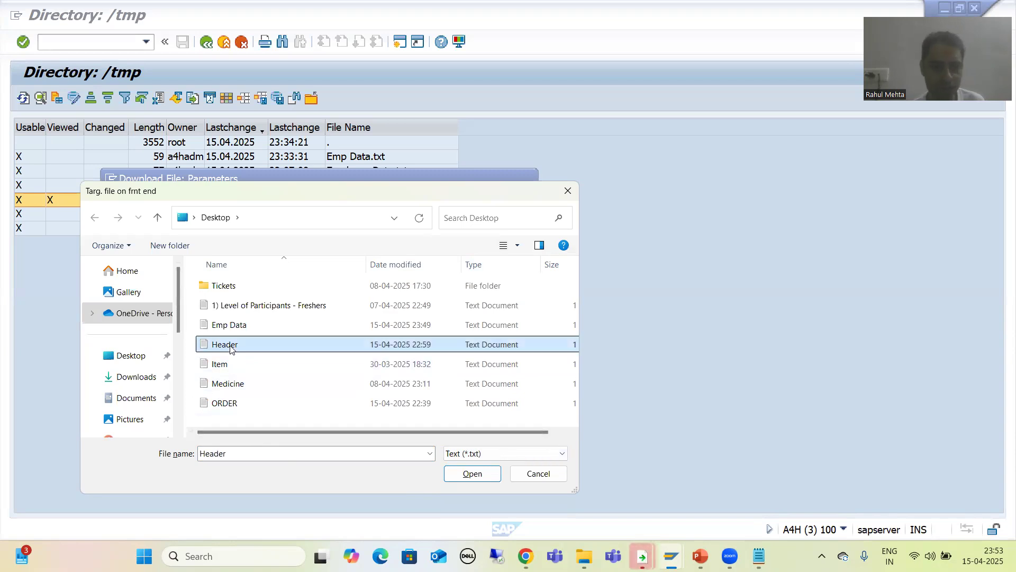
left_click(539, 473)
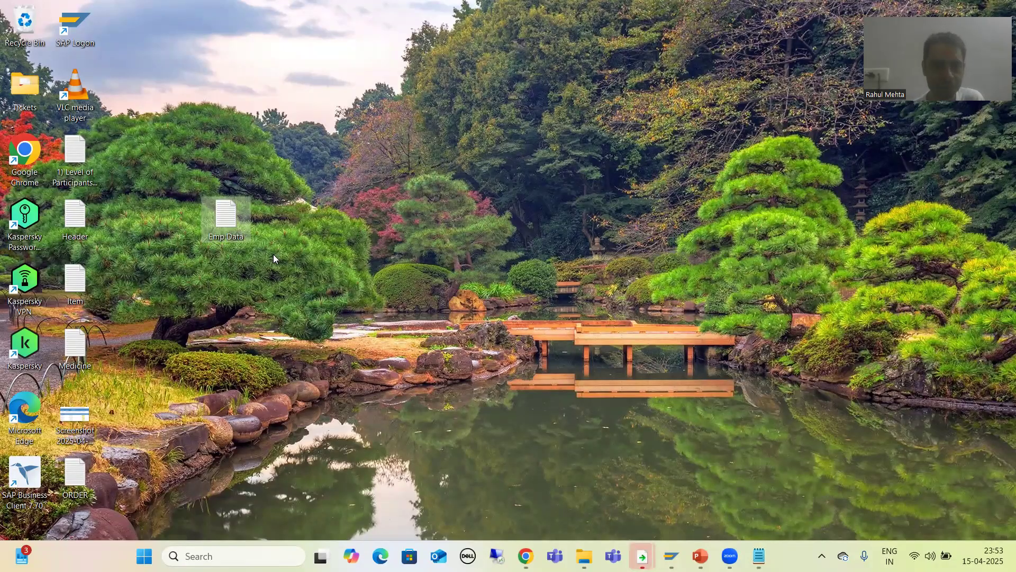
Step: Copy the Desktop folder path from the properties of the Emp Data file on the desktop and close the properties
right_click(230, 219)
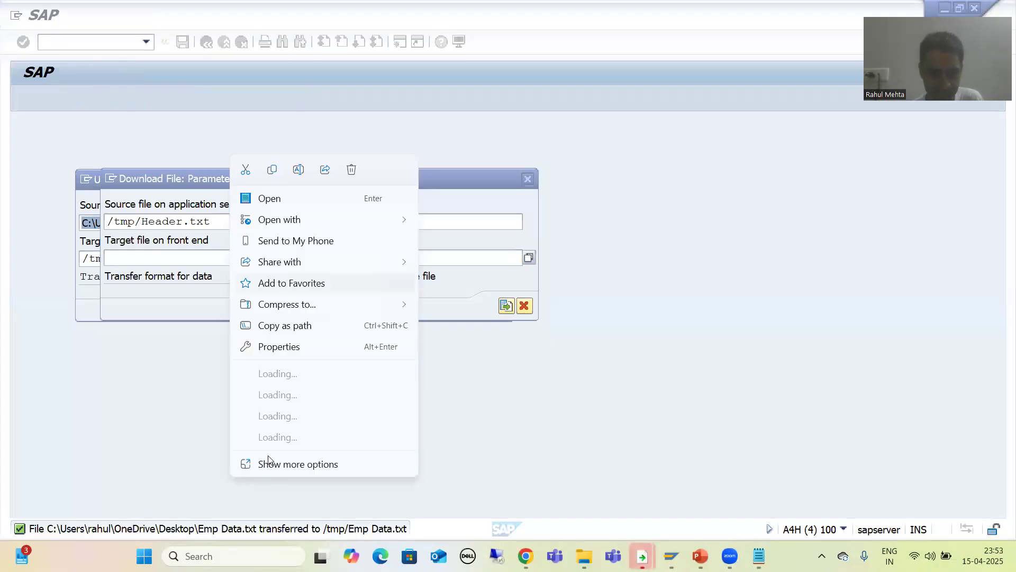
left_click(275, 469)
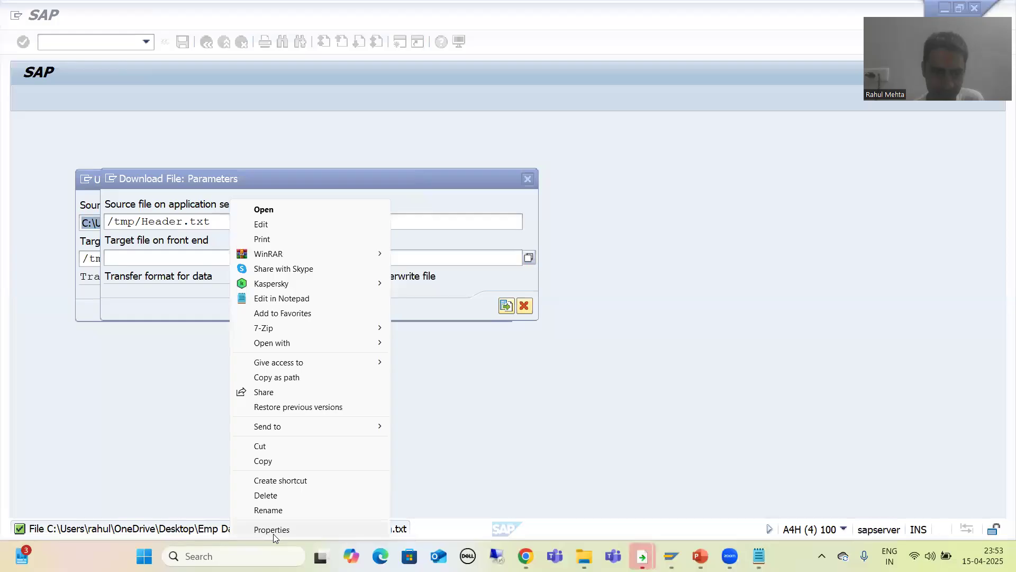
left_click(273, 529)
left_click_drag(410, 327, 300, 330)
key("ctrl+c")
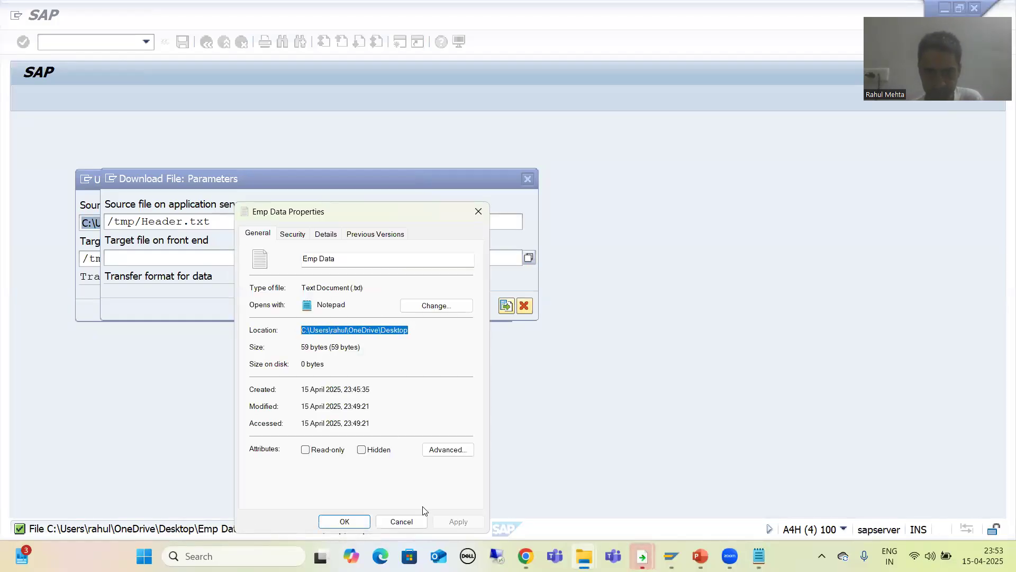
left_click(401, 522)
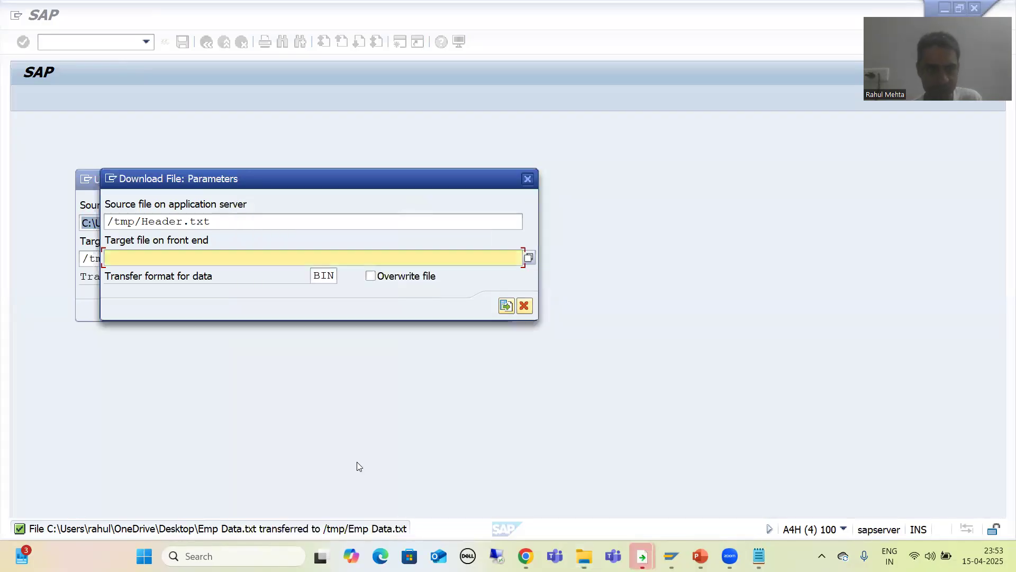
Step: Set the download's target file on the front end to Basic Data.txt in the copied Desktop folder path
key("ctrl+v")
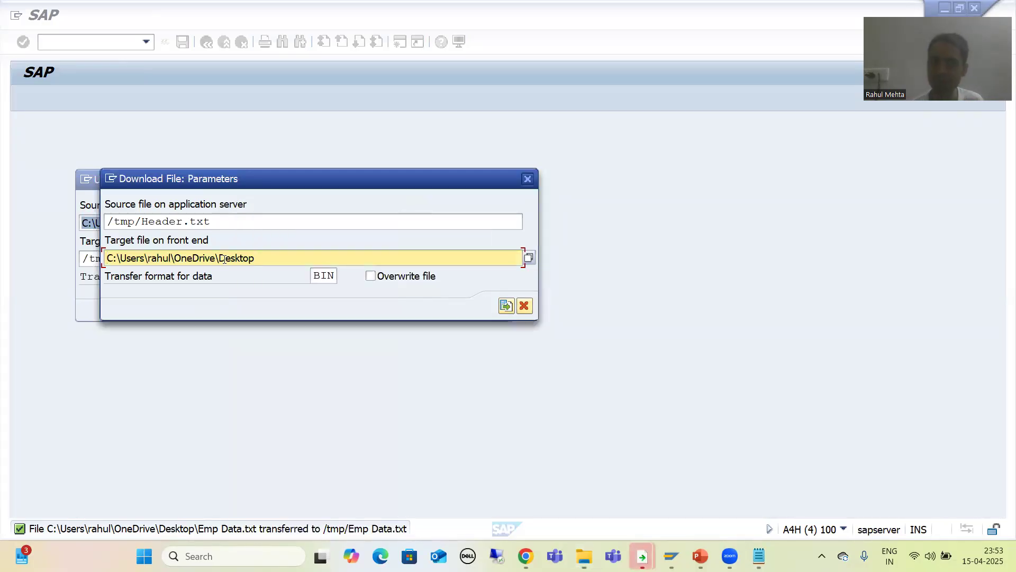
type("\\")
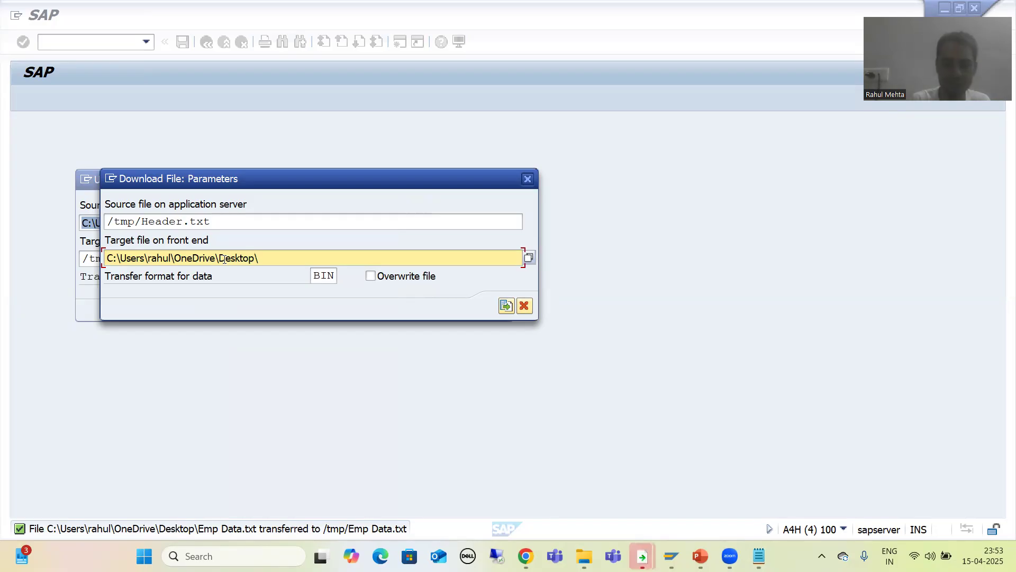
type("Basic Data.txt")
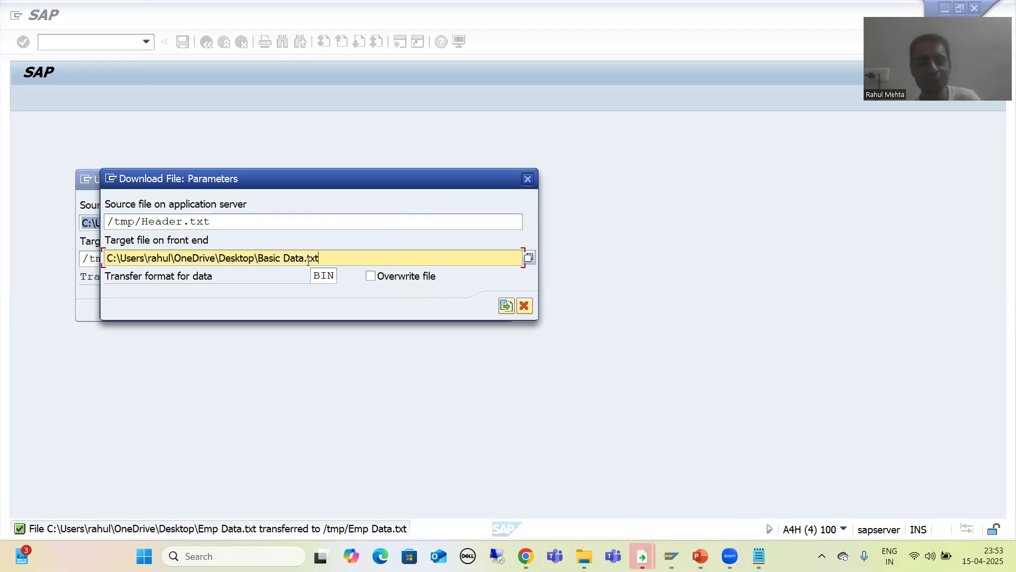
Step: Check the desktop and the open SAP sessions for the download parameters dialog
key("super+d")
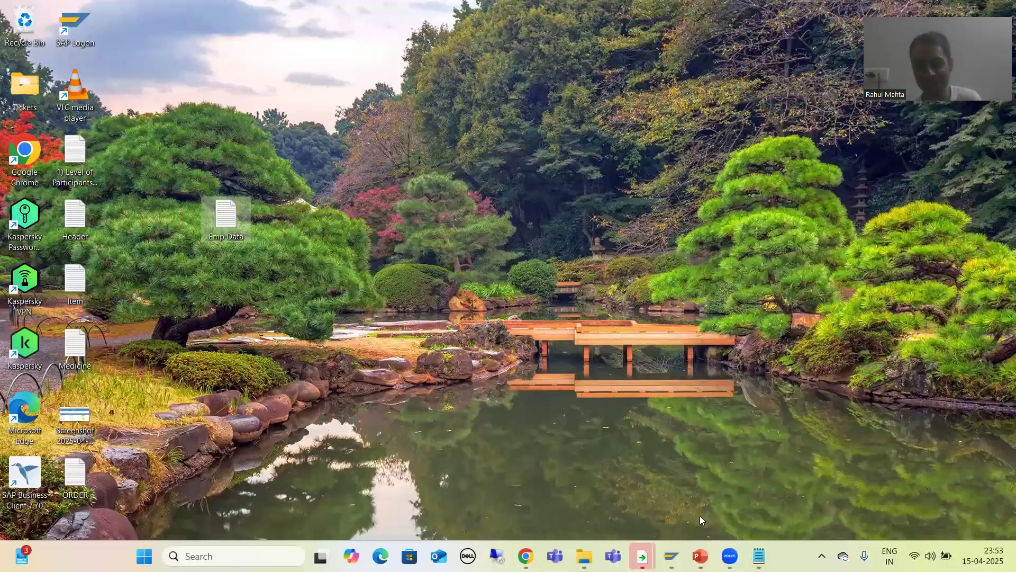
left_click(671, 556)
left_click(792, 488)
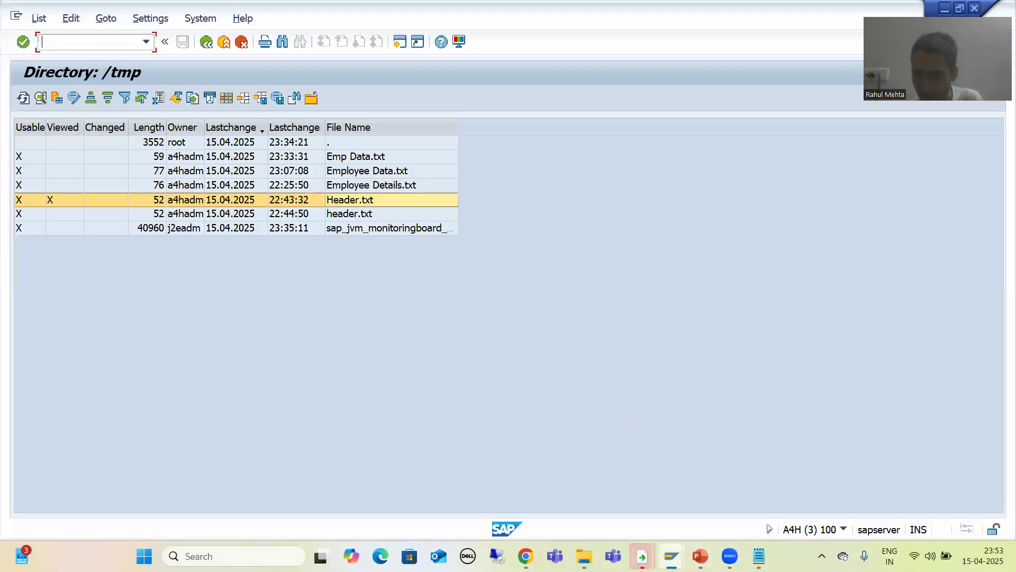
left_click(671, 556)
left_click(651, 498)
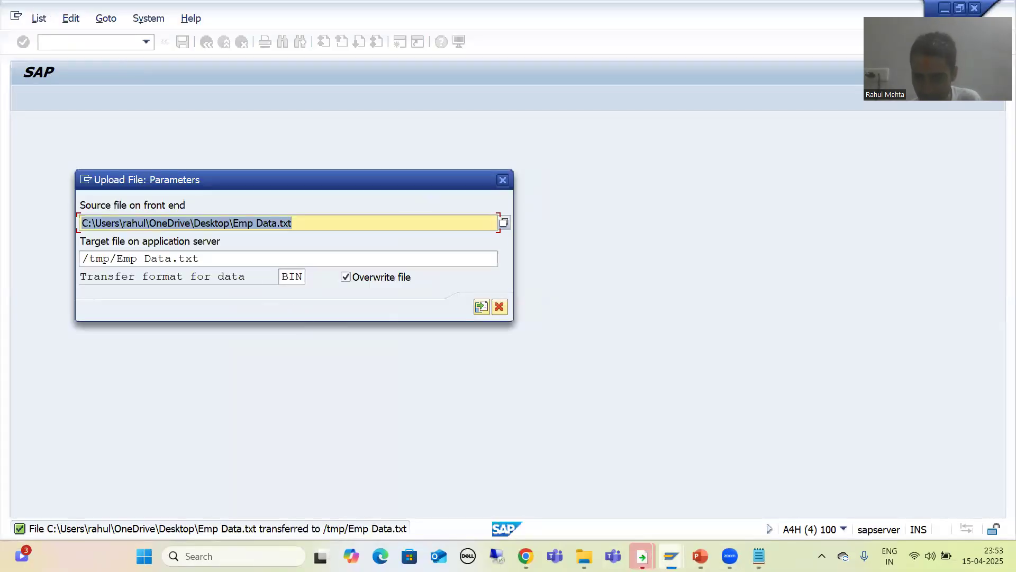
left_click(671, 556)
left_click(774, 509)
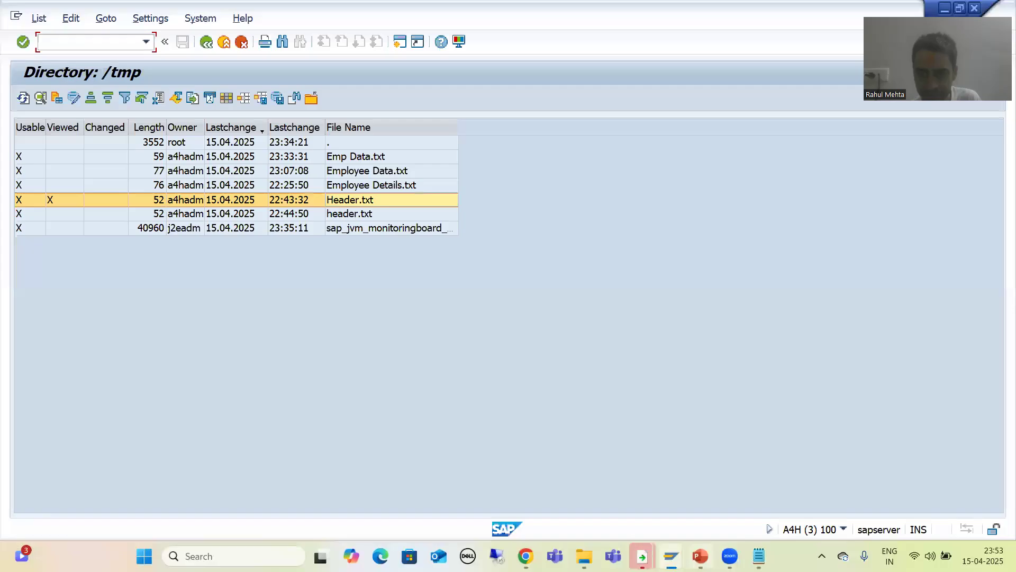
left_click(623, 500)
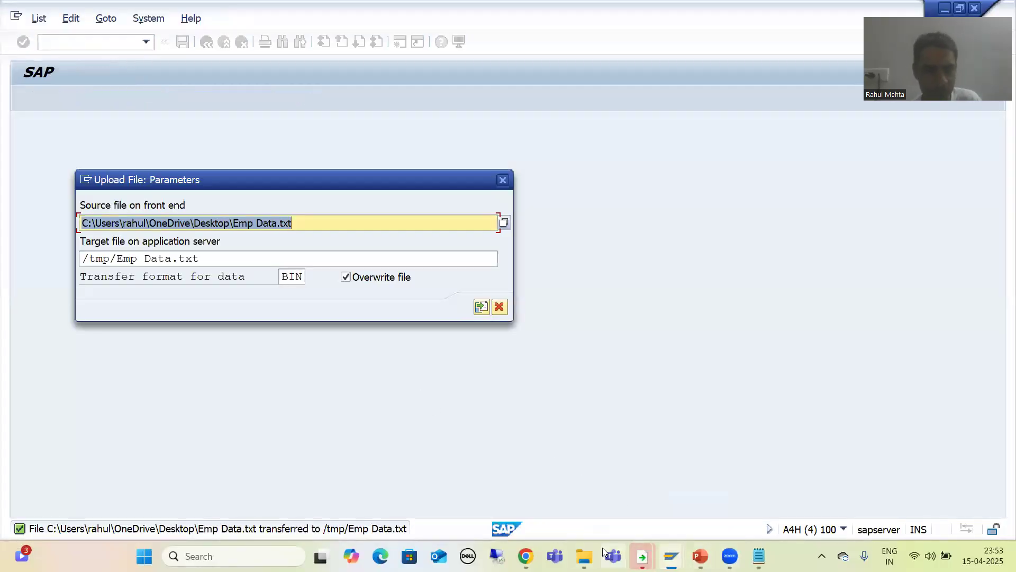
key("super+d")
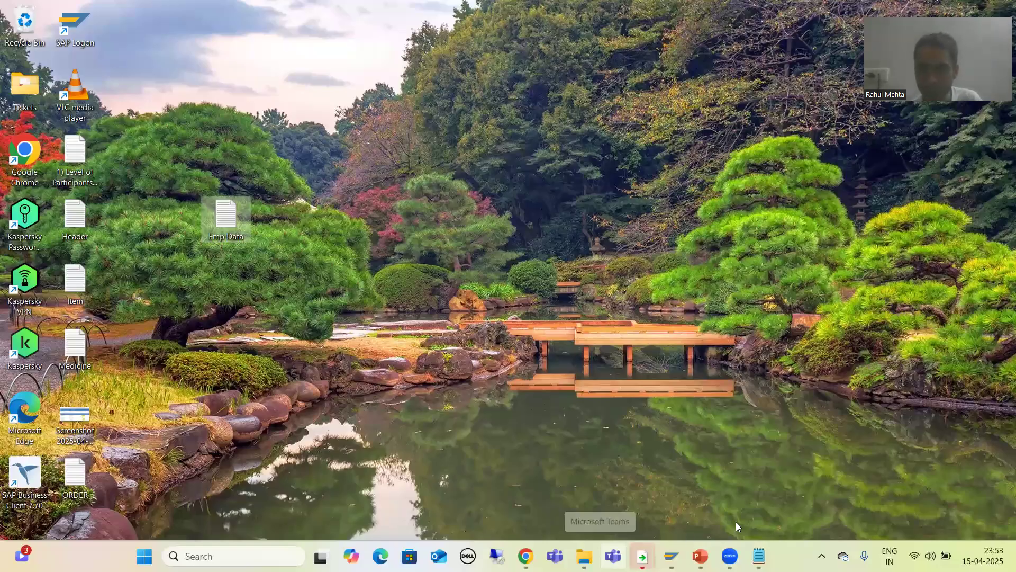
key("super+d")
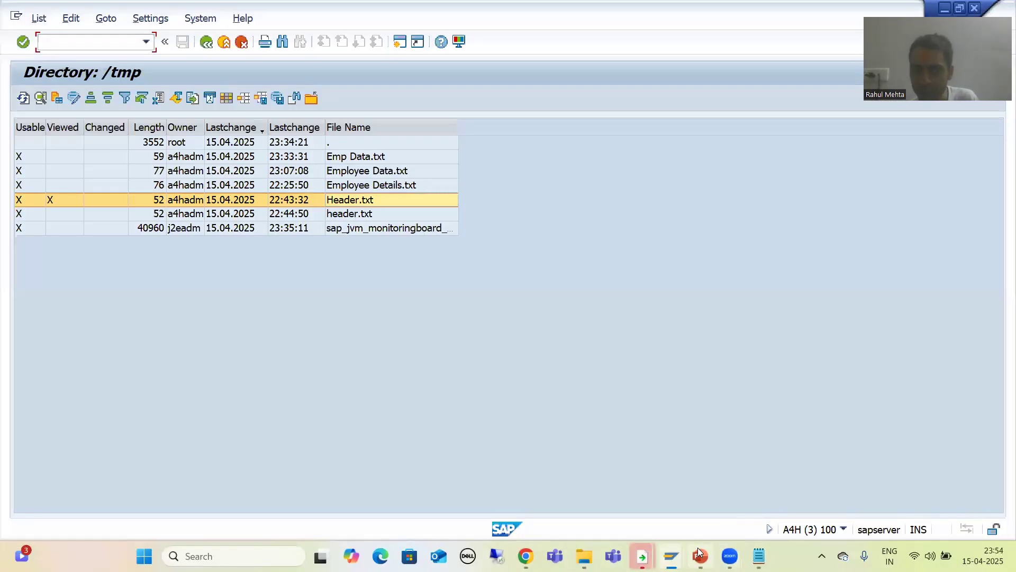
left_click(671, 556)
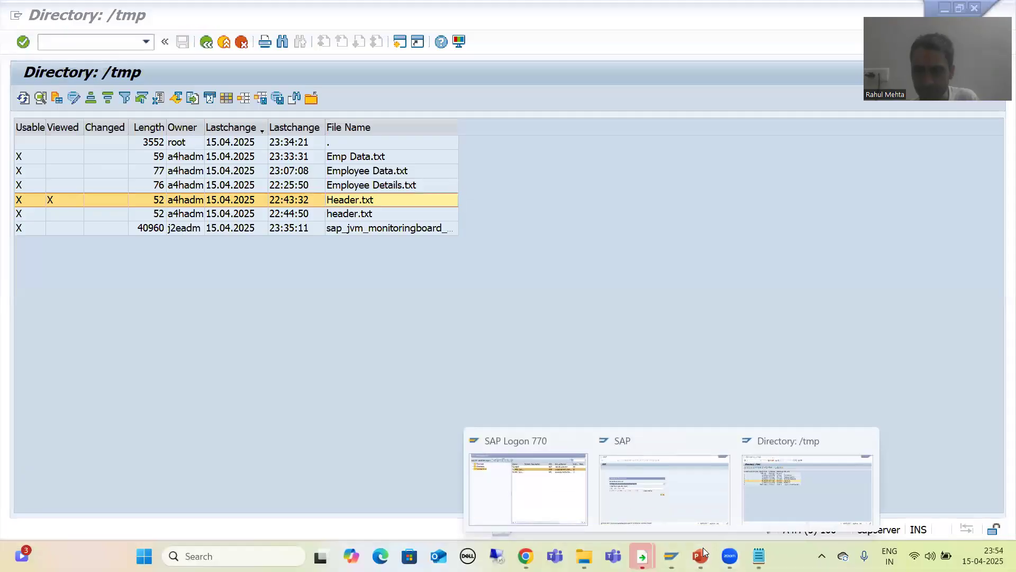
Step: Switch to the SAP session with the Emp Data.txt upload dialog, cancel the upload and start transaction CG3Y
left_click(639, 484)
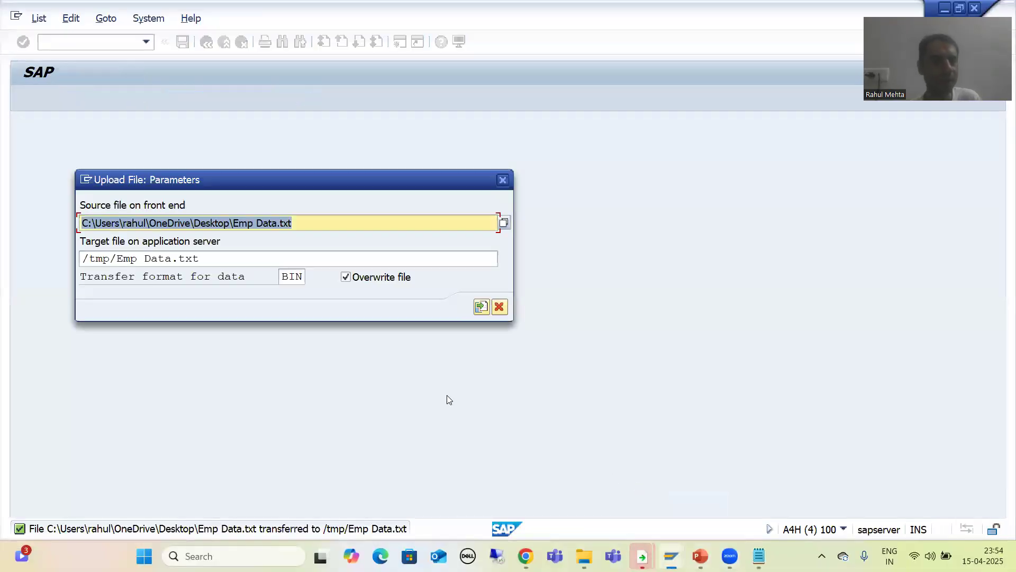
left_click(499, 306)
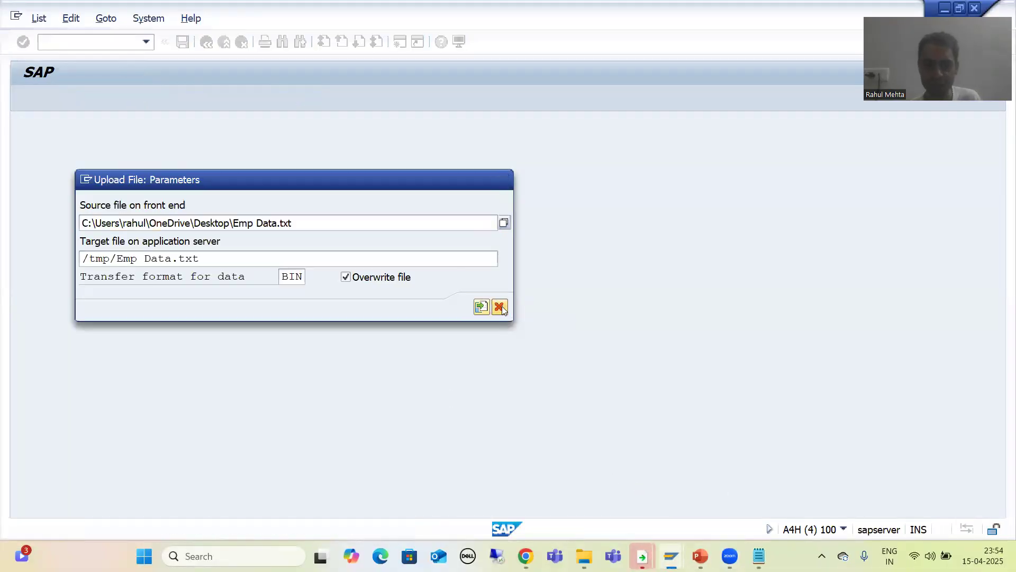
type("CG3")
key("Return")
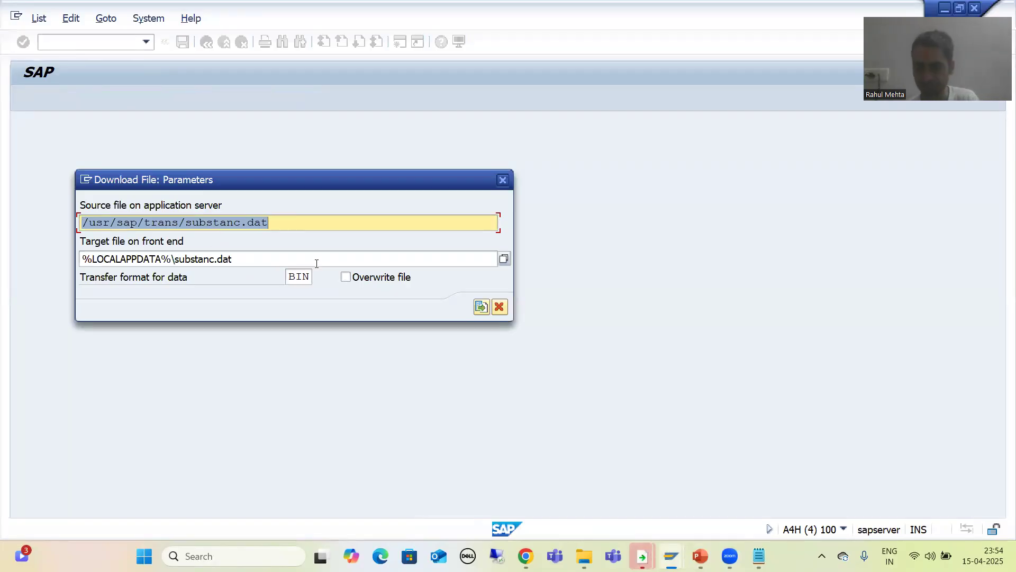
Step: Set the download's source file on the application server to /tmp/header.txt
key("Delete")
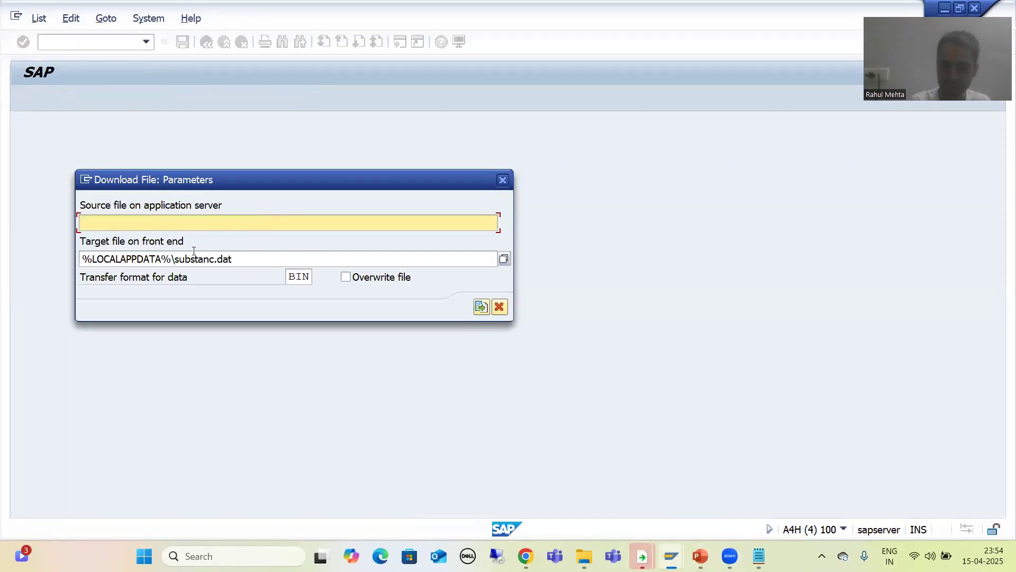
type("/tmp")
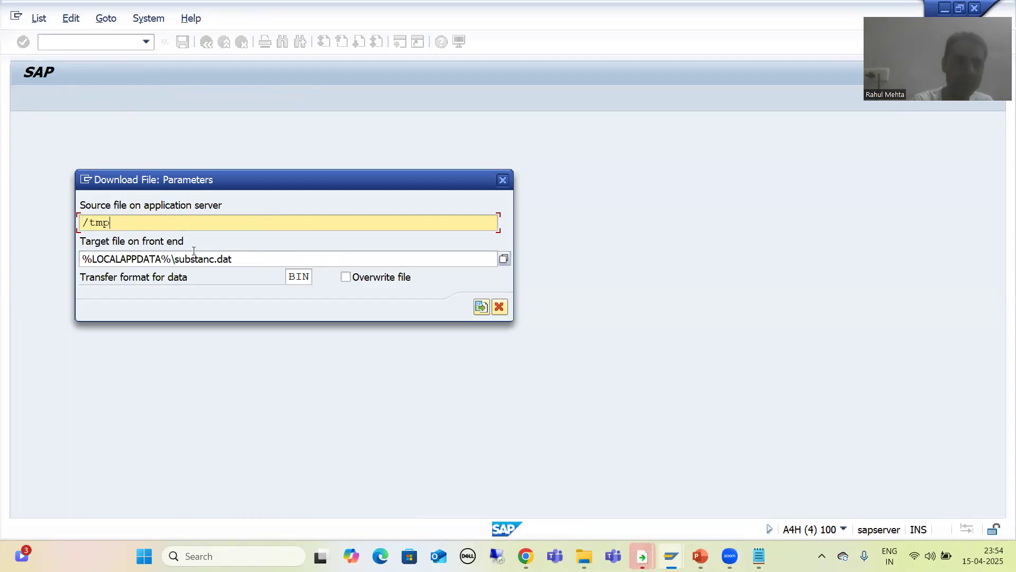
type("/header")
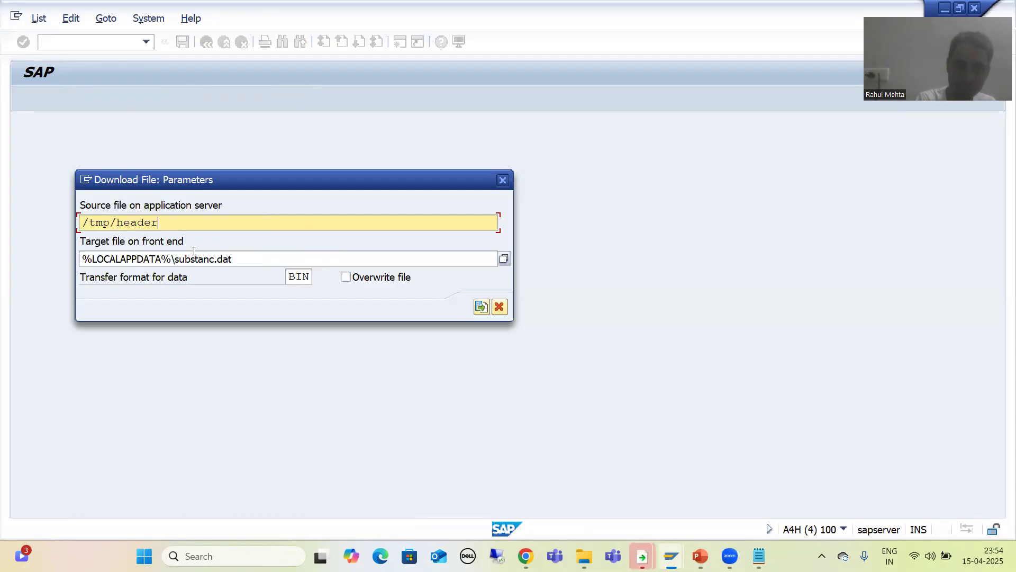
type(".txt")
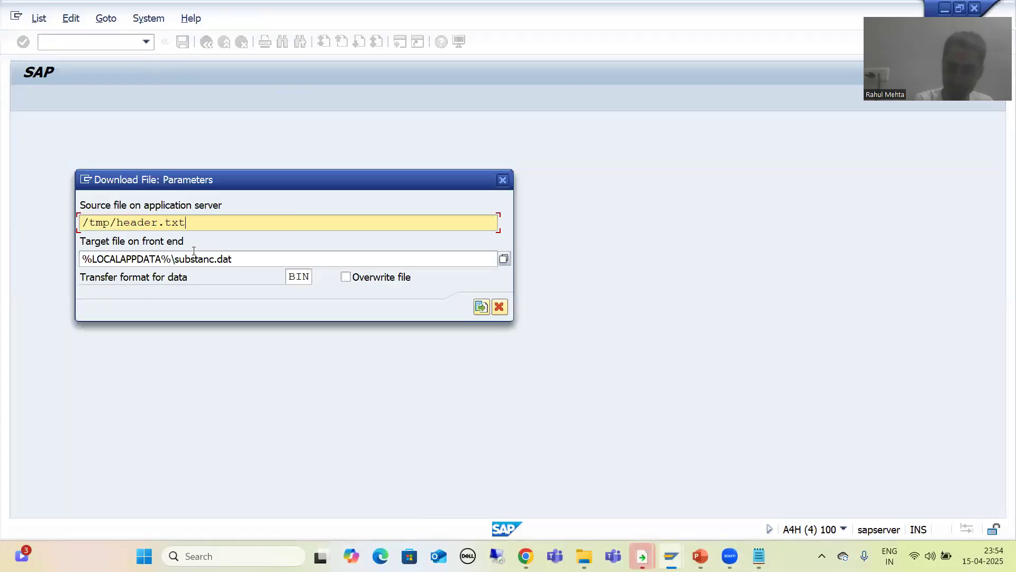
Step: Correct the download's source file on the application server to /tmp/Header.txt with a capital H
key("Left")
key("Left")
key("BackSpace")
type("H")
Step: Set the target file on the front end to Basic Data.txt in the OneDrive Desktop folder and run the download
left_click(226, 260)
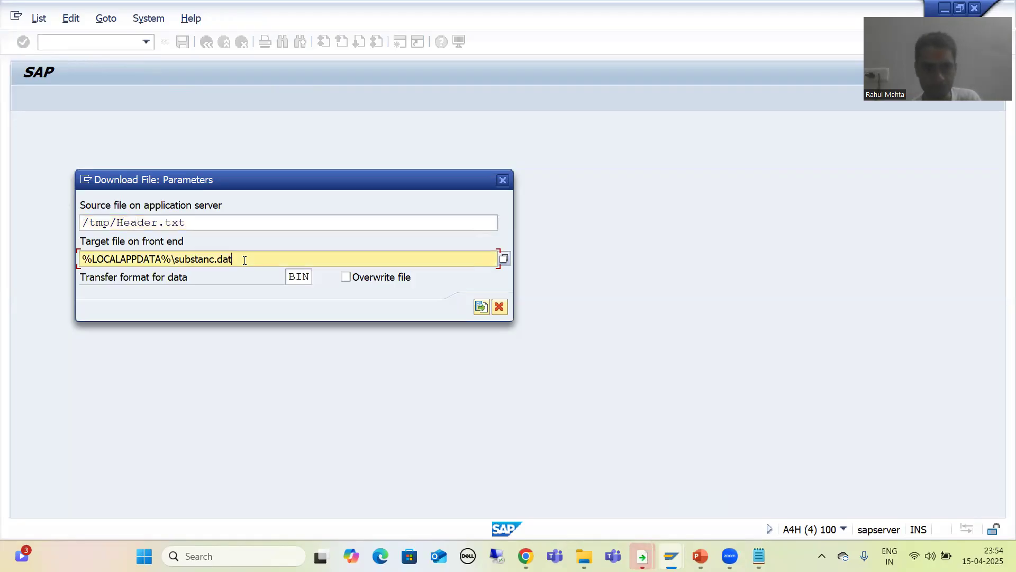
key("Delete")
key("BackSpace")
key("BackSpace")
key("BackSpace")
key("BackSpace")
key("BackSpace")
key("BackSpace")
key("BackSpace")
key("BackSpace")
key("BackSpace")
key("BackSpace")
key("BackSpace")
key("BackSpace")
key("BackSpace")
key("BackSpace")
key("BackSpace")
key("BackSpace")
key("BackSpace")
key("BackSpace")
key("BackSpace")
key("BackSpace")
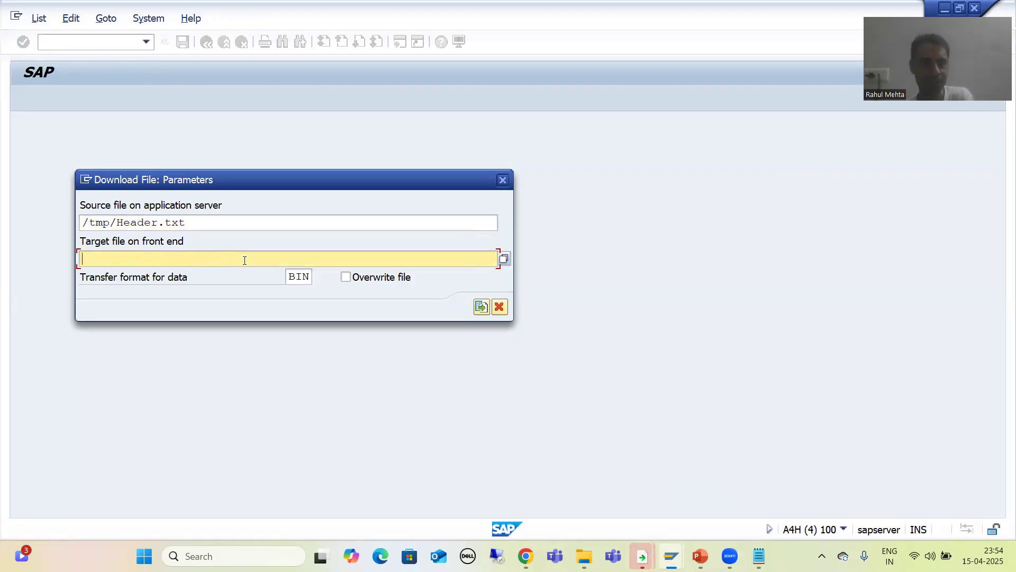
type("C:\\Users\\rahul\\OneDrive\\Desktop")
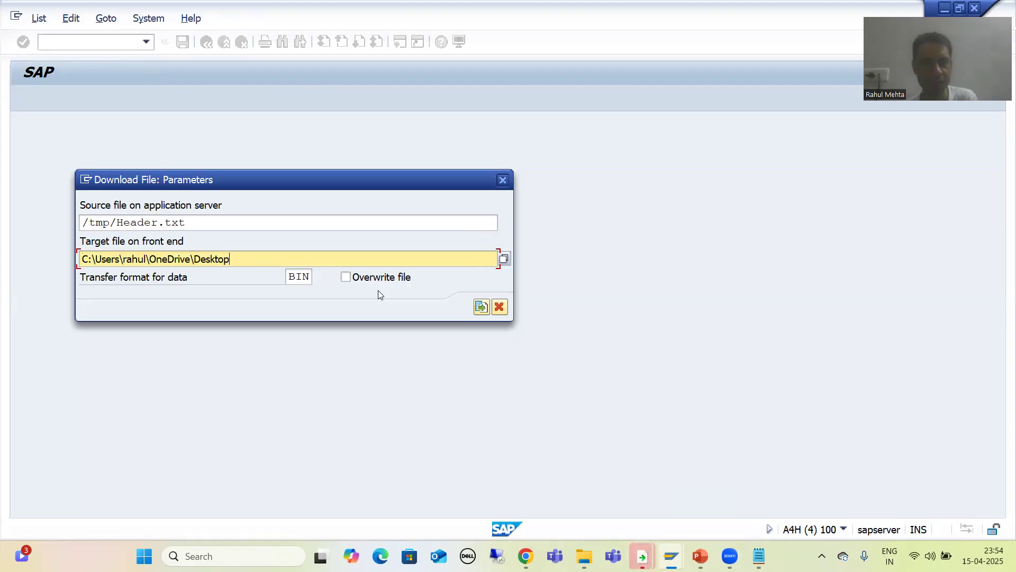
type("\\Bsiu")
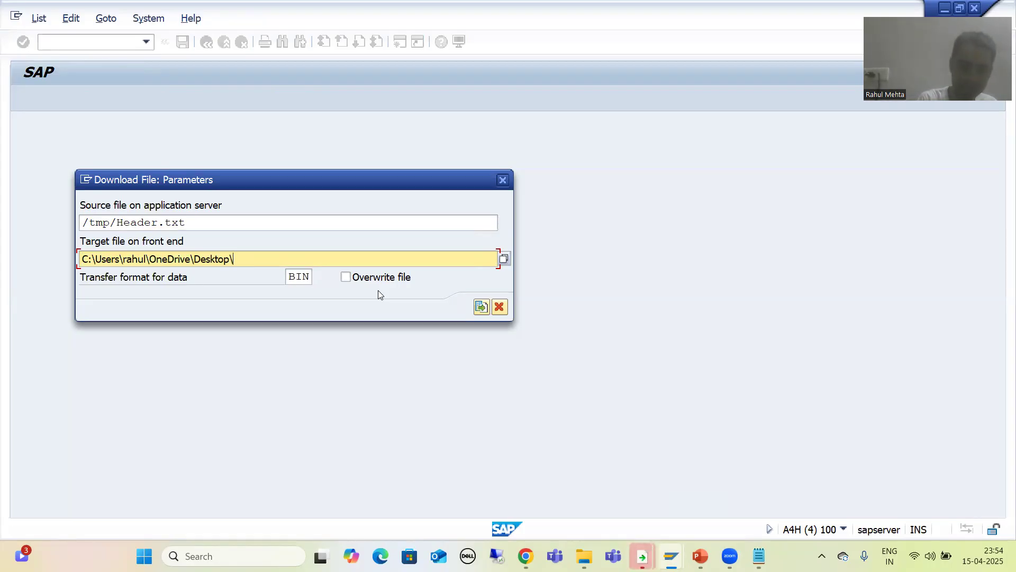
key("BackSpace")
key("BackSpace")
key("BackSpace")
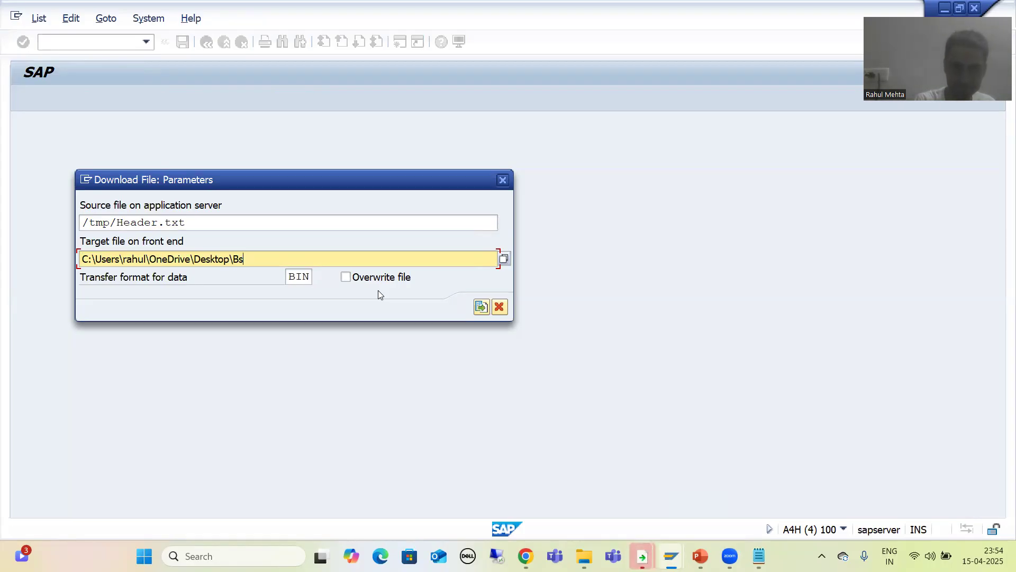
type("asic Data.txt")
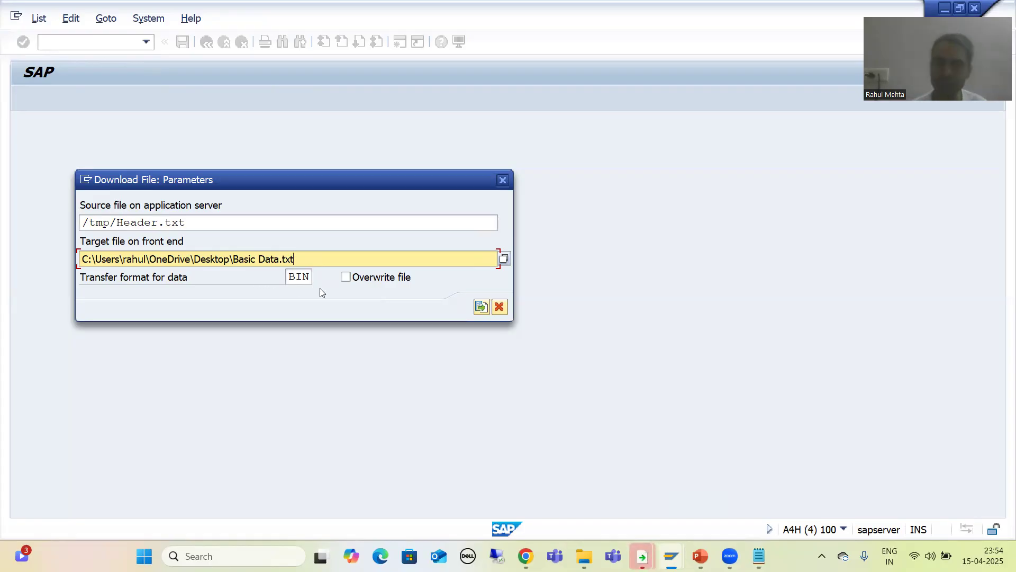
left_click(482, 308)
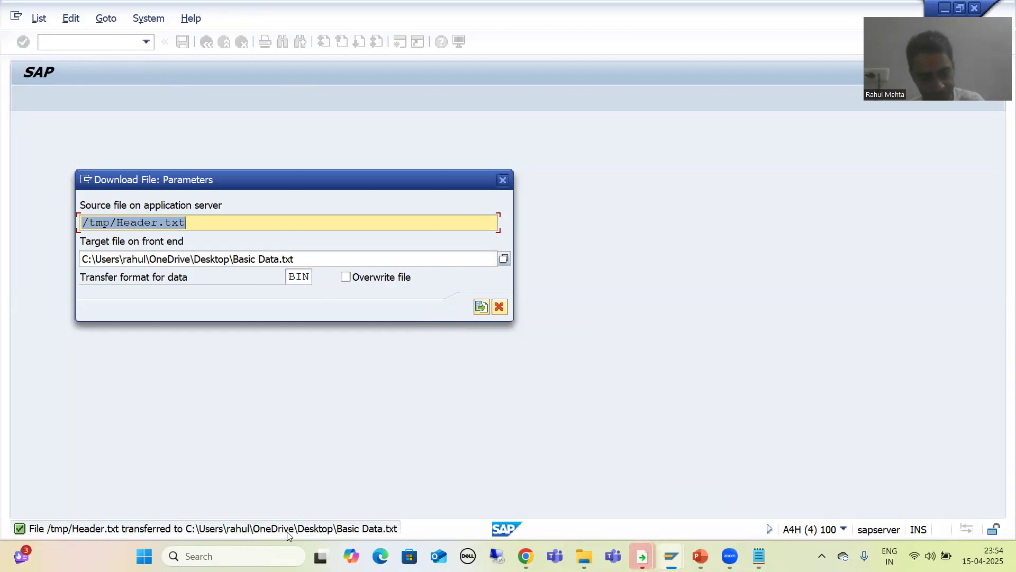
Step: Show the desktop, open the downloaded Basic Data file and highlight its two data lines
key("super+d")
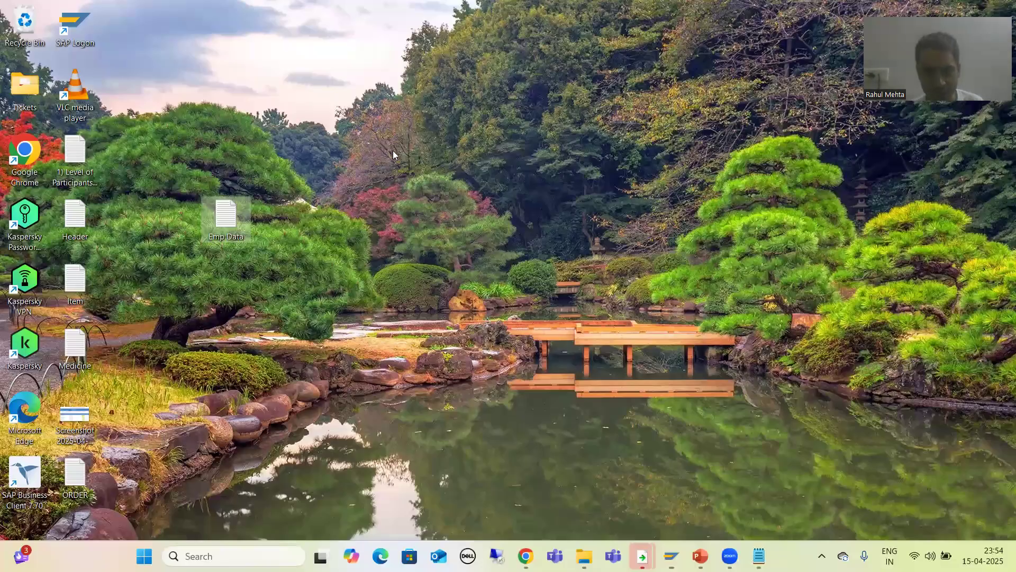
key("super+d")
key("super+d")
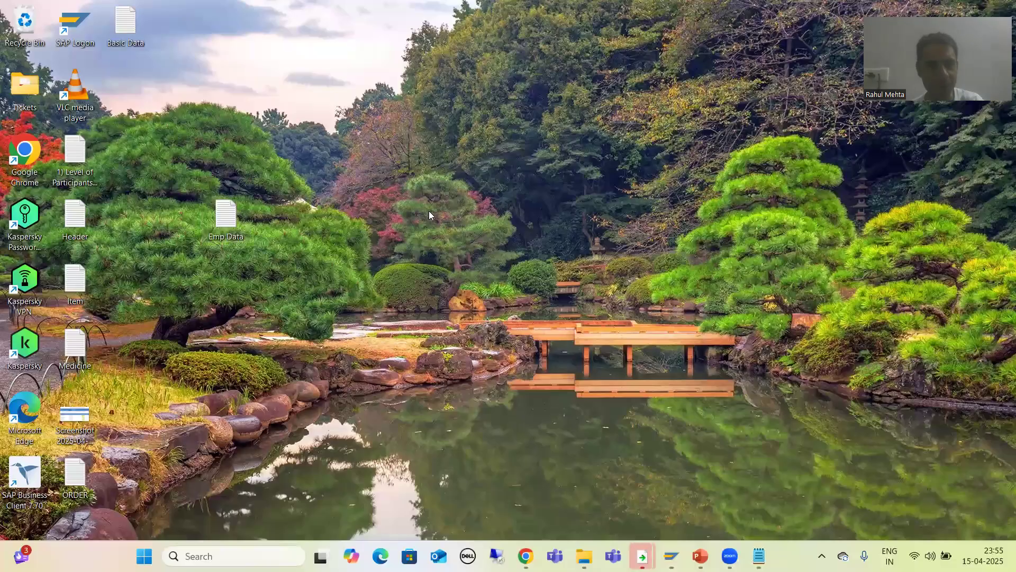
double_click(126, 24)
left_click_drag(18, 59, 261, 75)
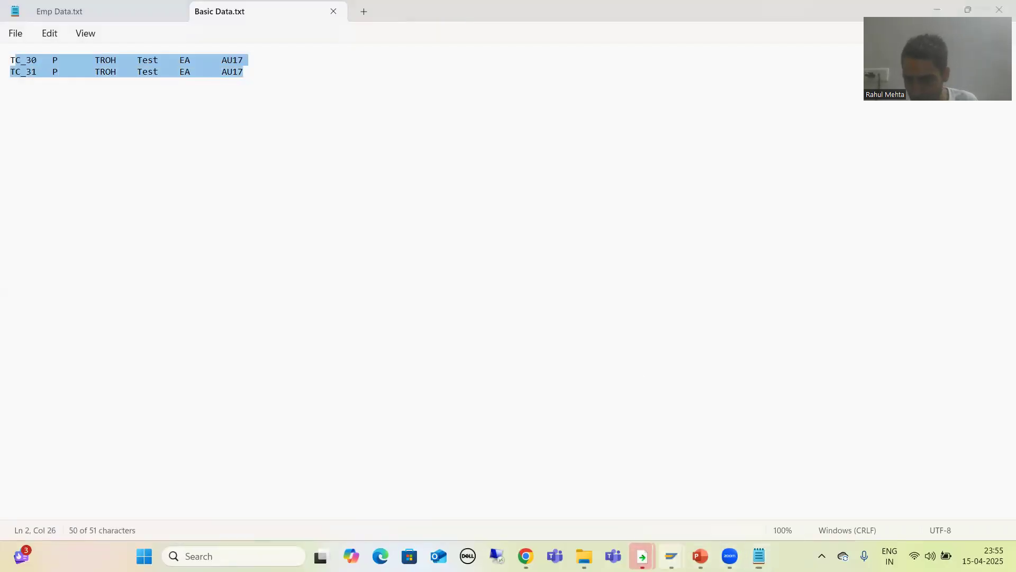
Step: Switch to the SAP session listing the /tmp directory and display the contents of Header.txt
left_click(671, 556)
left_click(789, 494)
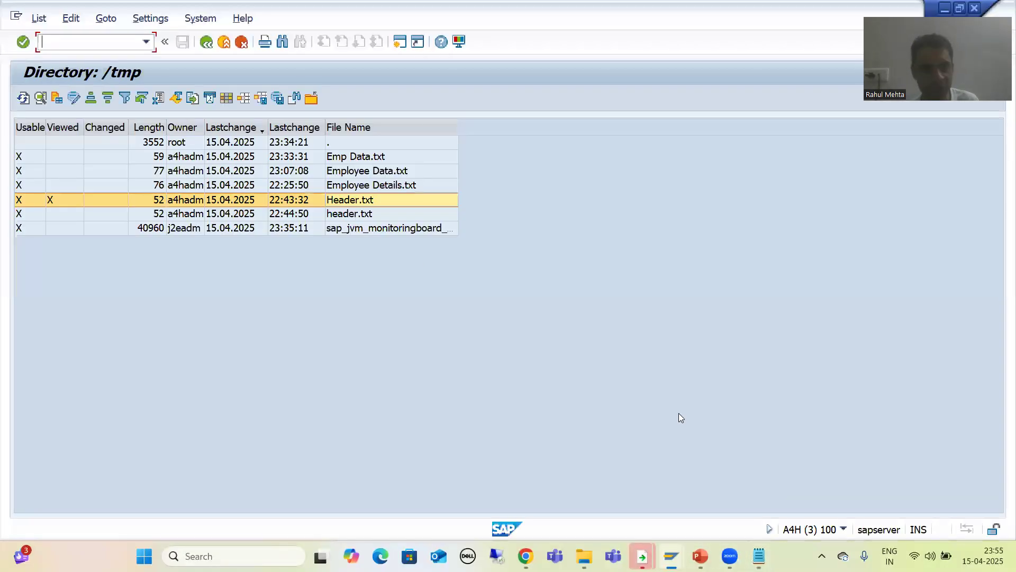
double_click(368, 201)
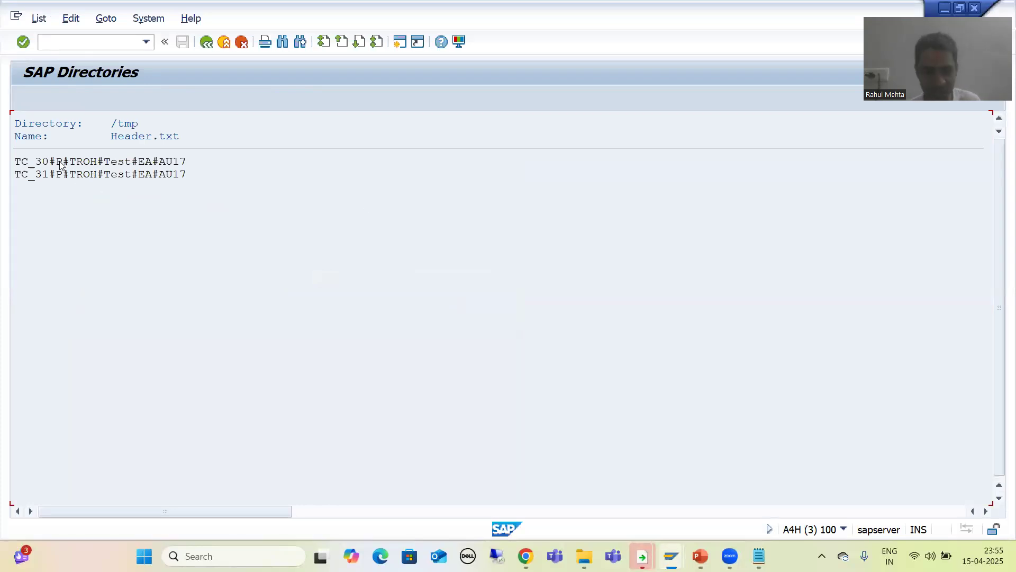
Step: Reopen Basic Data from the desktop, highlight the gaps between its fields, and switch to the PowerPoint slide on CG3Y and CG3Z
key("super+d")
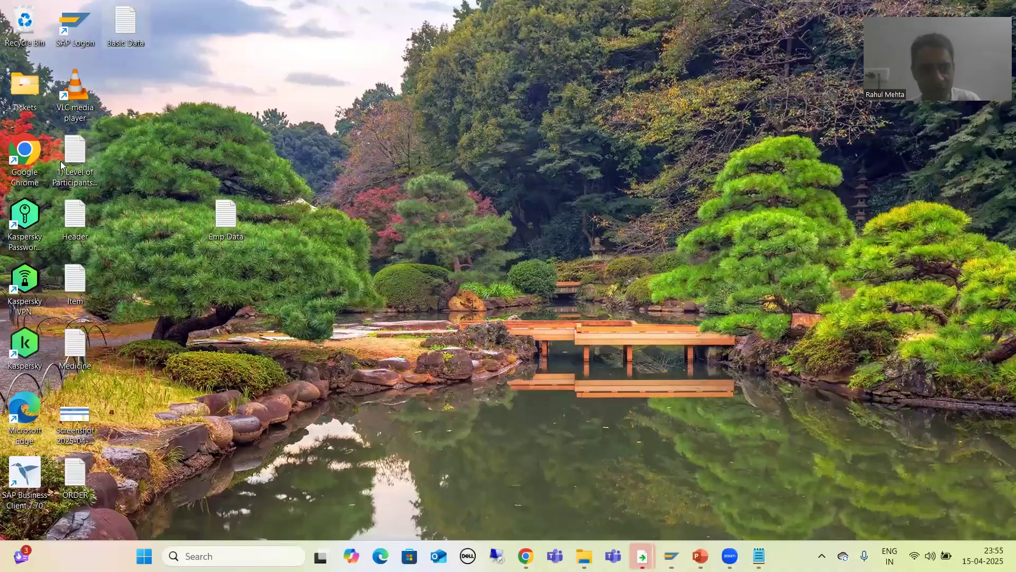
double_click(115, 39)
left_click(36, 60)
left_click_drag(37, 60, 137, 71)
left_click_drag(159, 60, 180, 72)
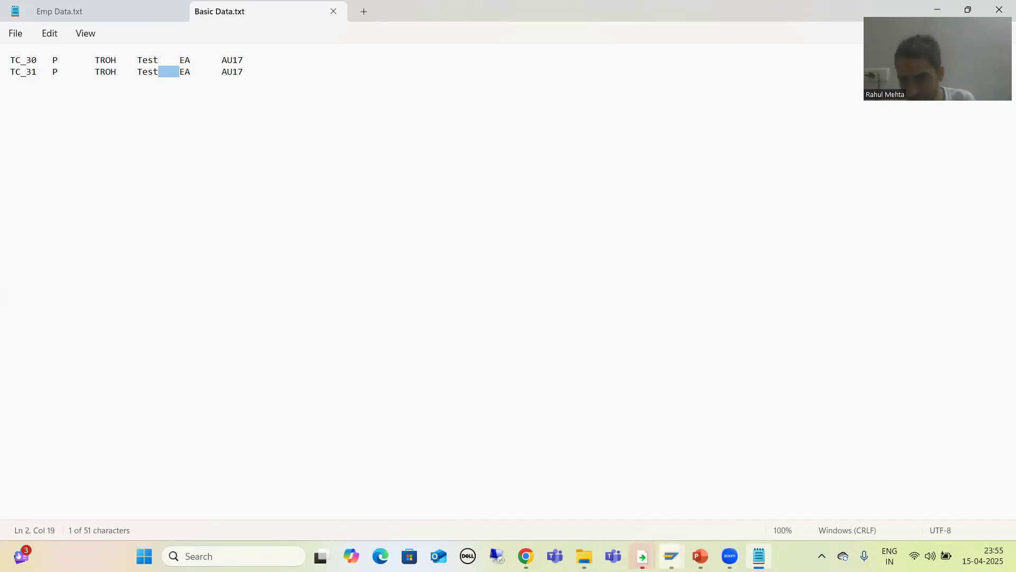
left_click(700, 555)
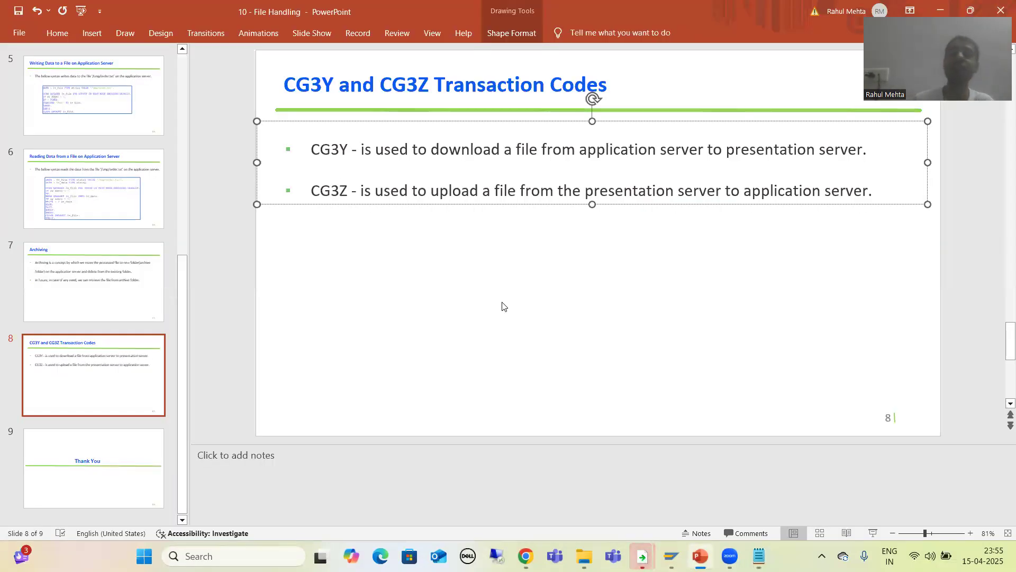